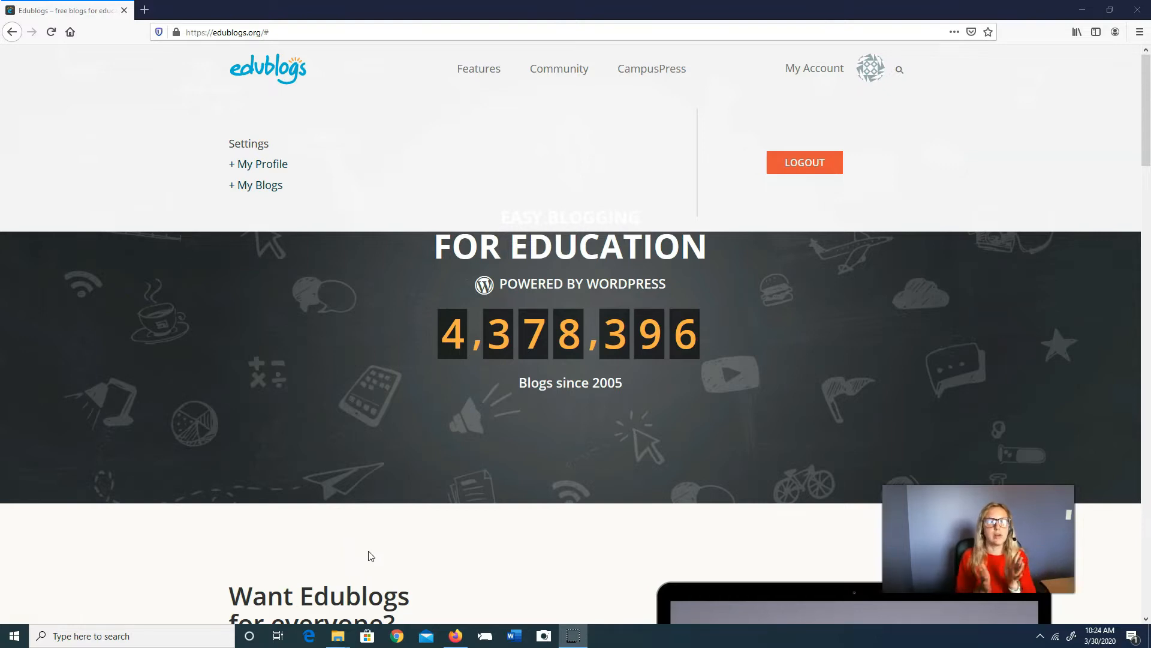
Step: Search Google for "edublogs" in a new browser tab, open the edublogs.org result and close the old Edublogs tab
click(144, 10)
text(google.com)
key(Return)
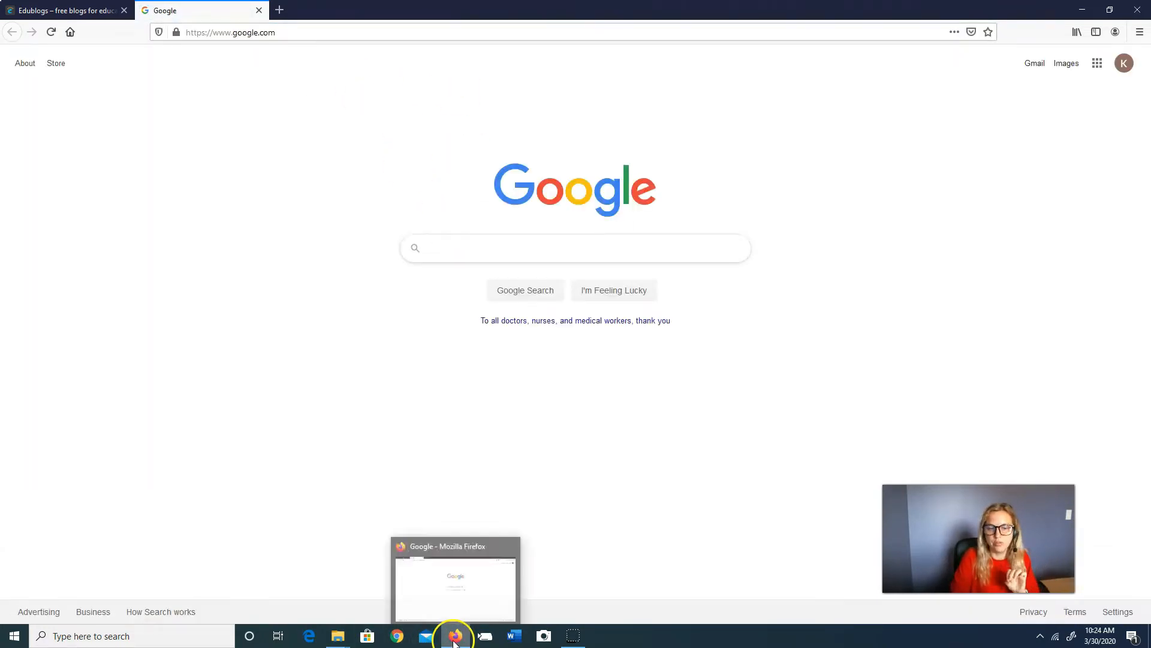
click(340, 34)
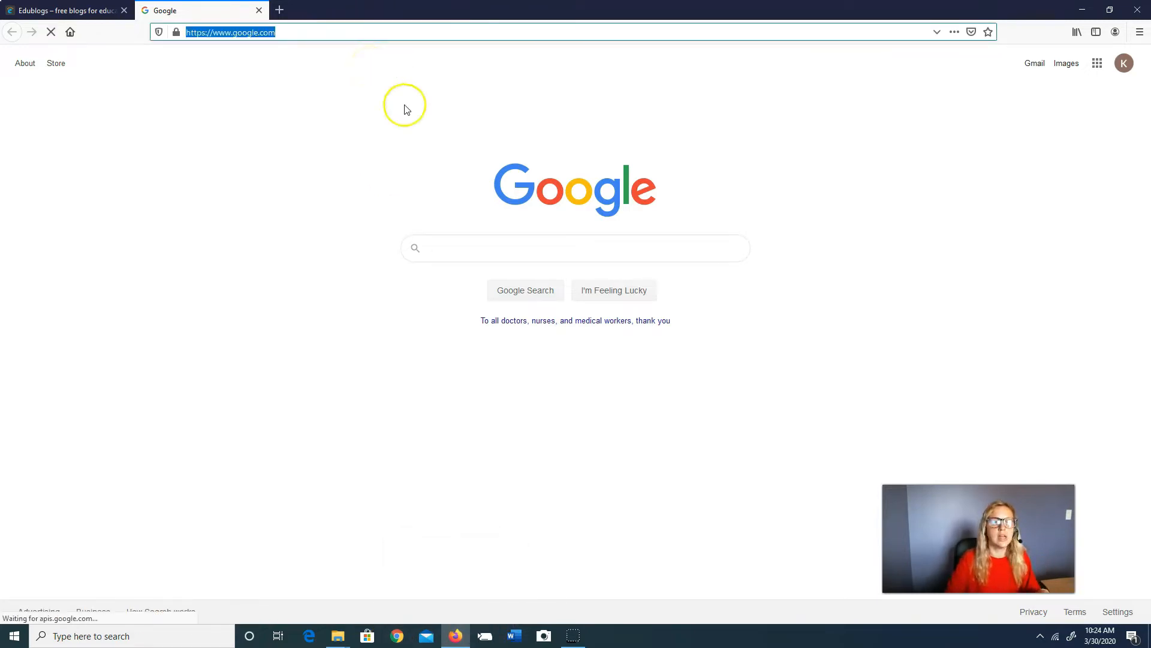
click(476, 243)
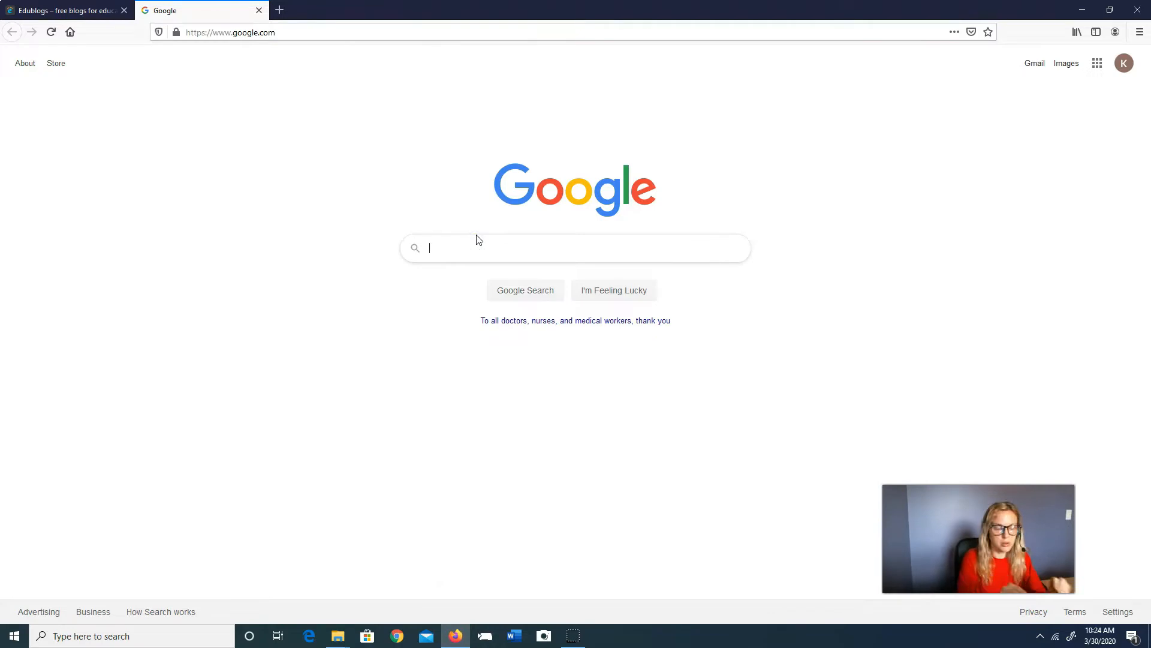
text(edublogs)
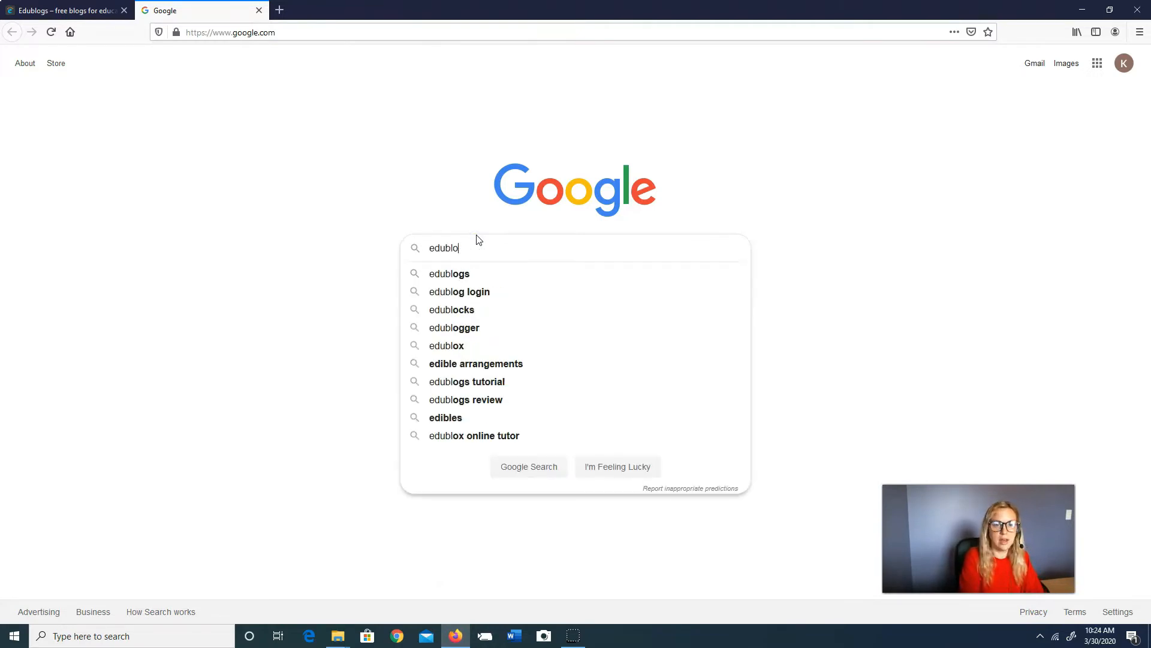
key(Return)
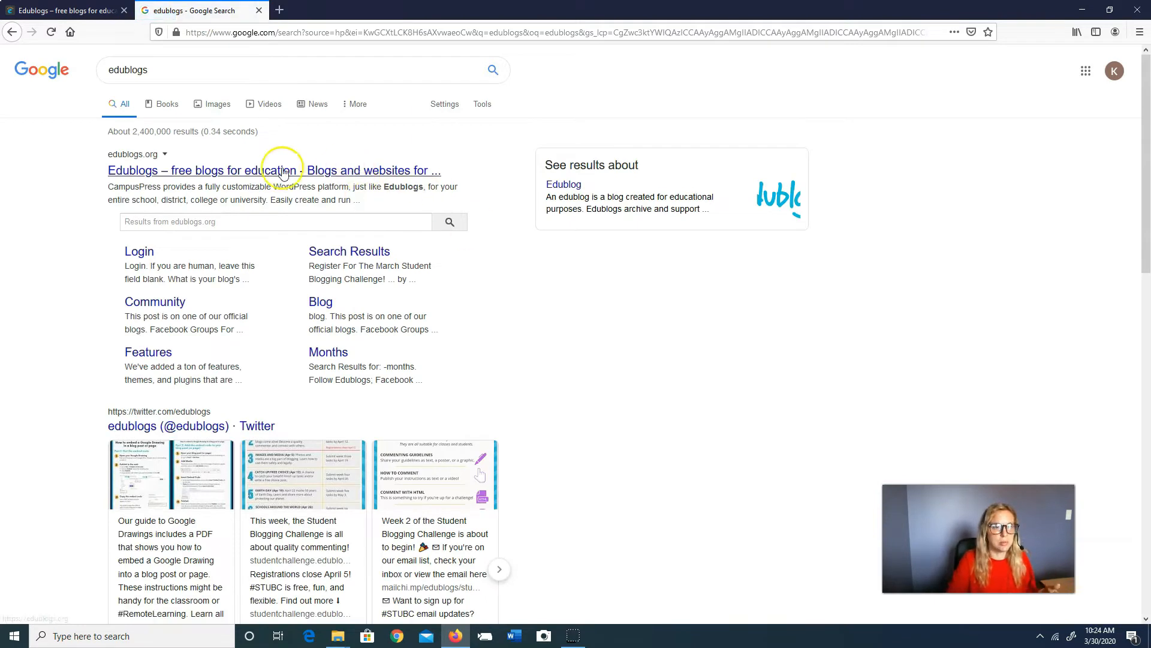
click(148, 175)
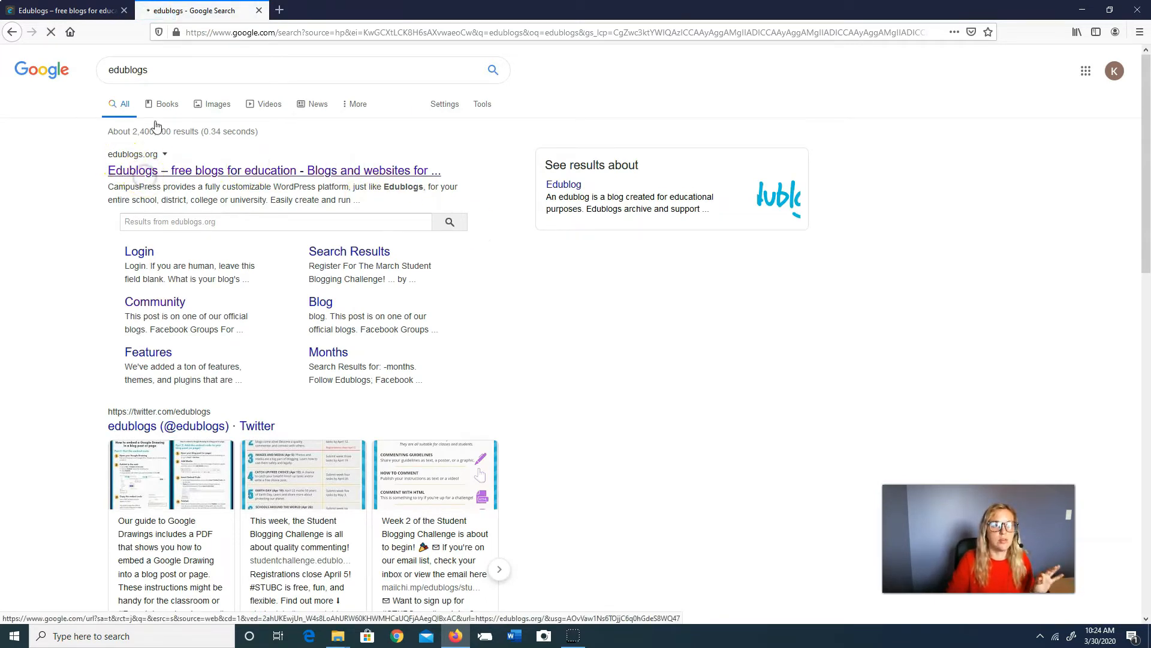
click(124, 11)
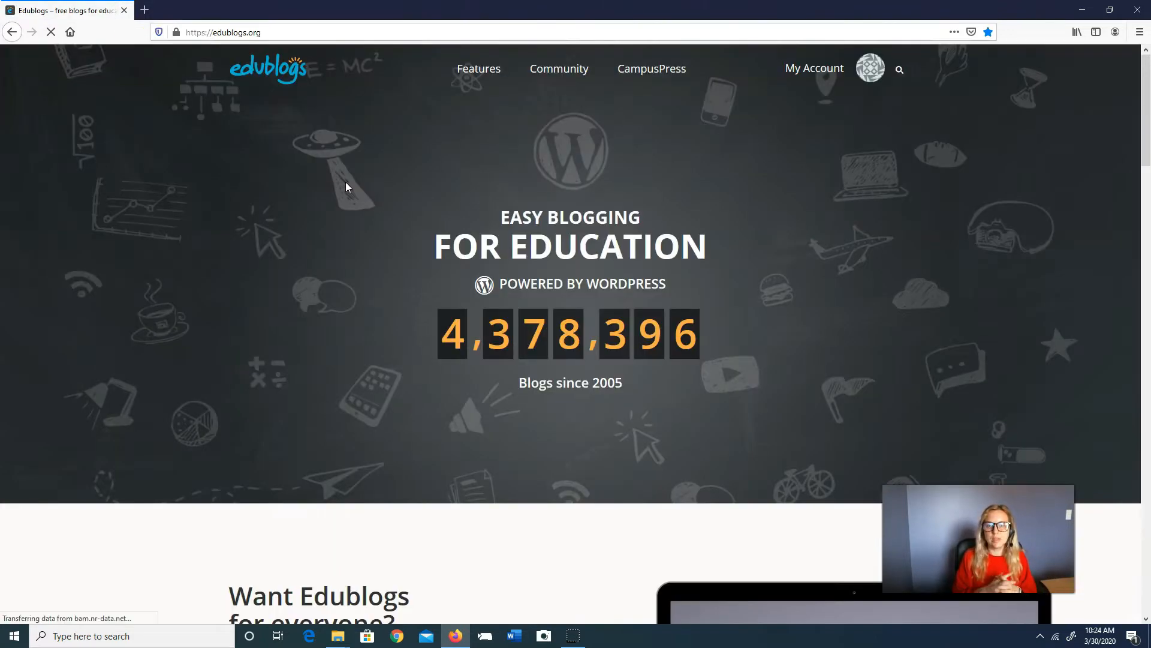
Step: Log out of the Edublogs account and dismiss the saved-login suggestions on the login form
click(842, 70)
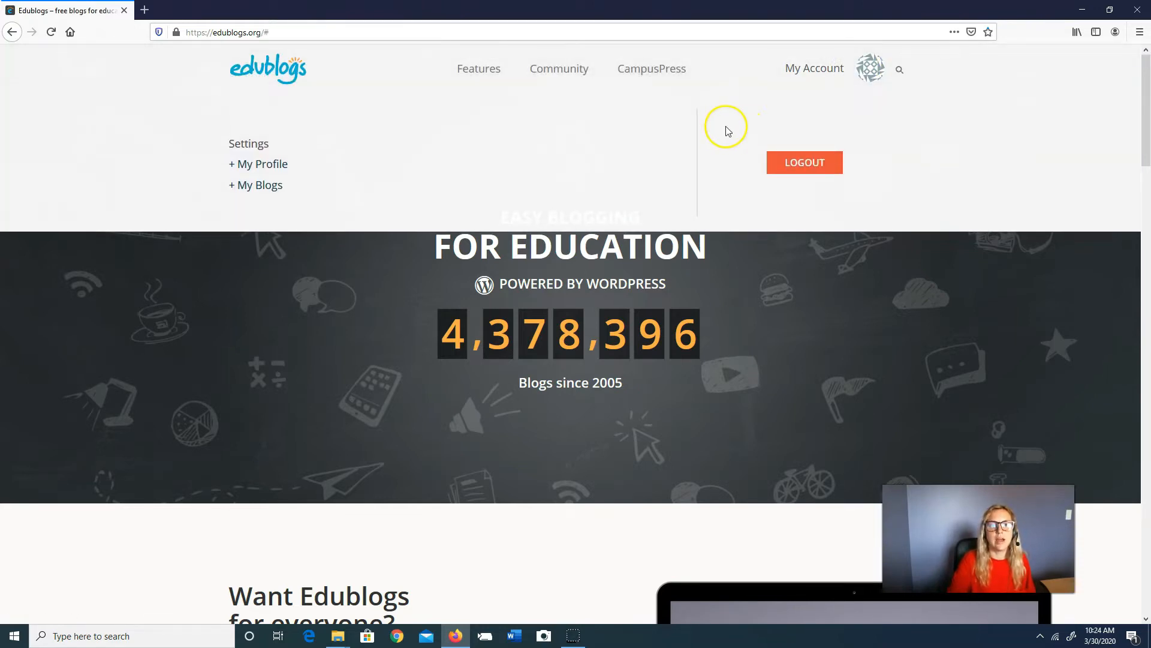
click(804, 161)
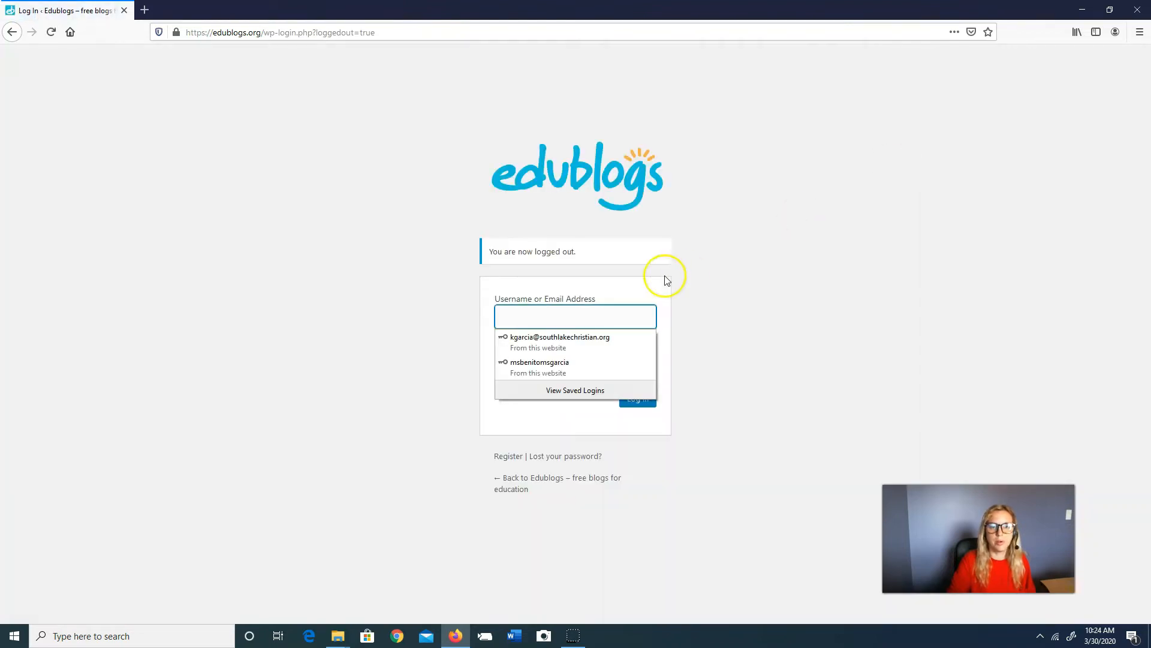
click(722, 264)
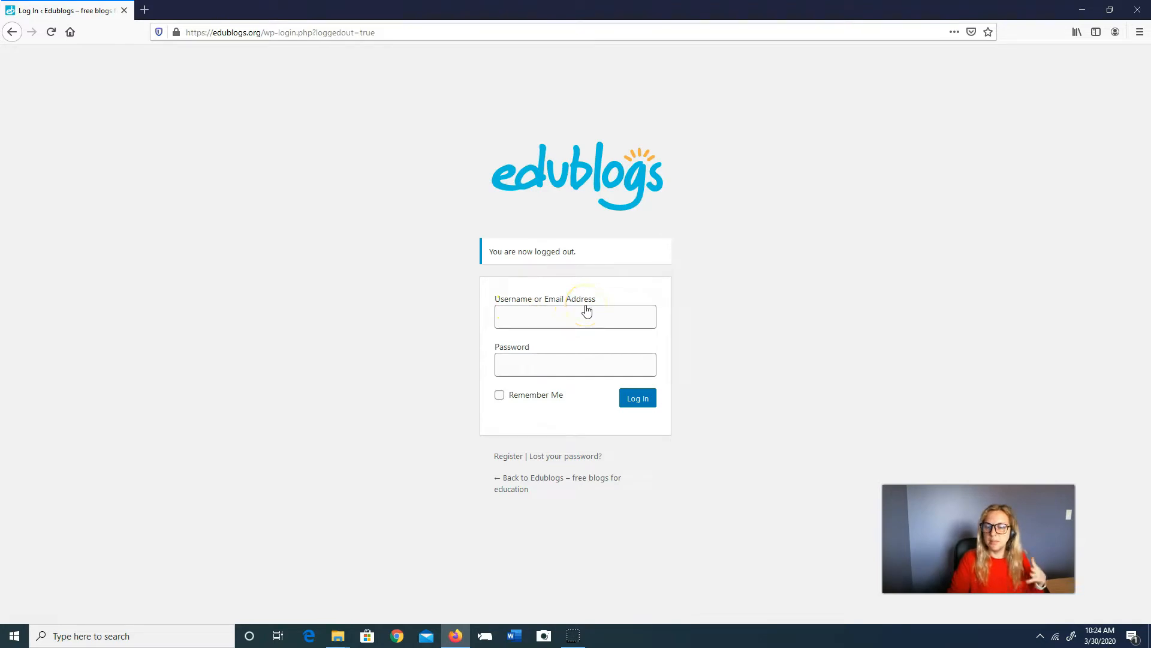
Step: Log in to Edublogs by filling the username or email address and password fields with the saved school e-mail login
click(568, 320)
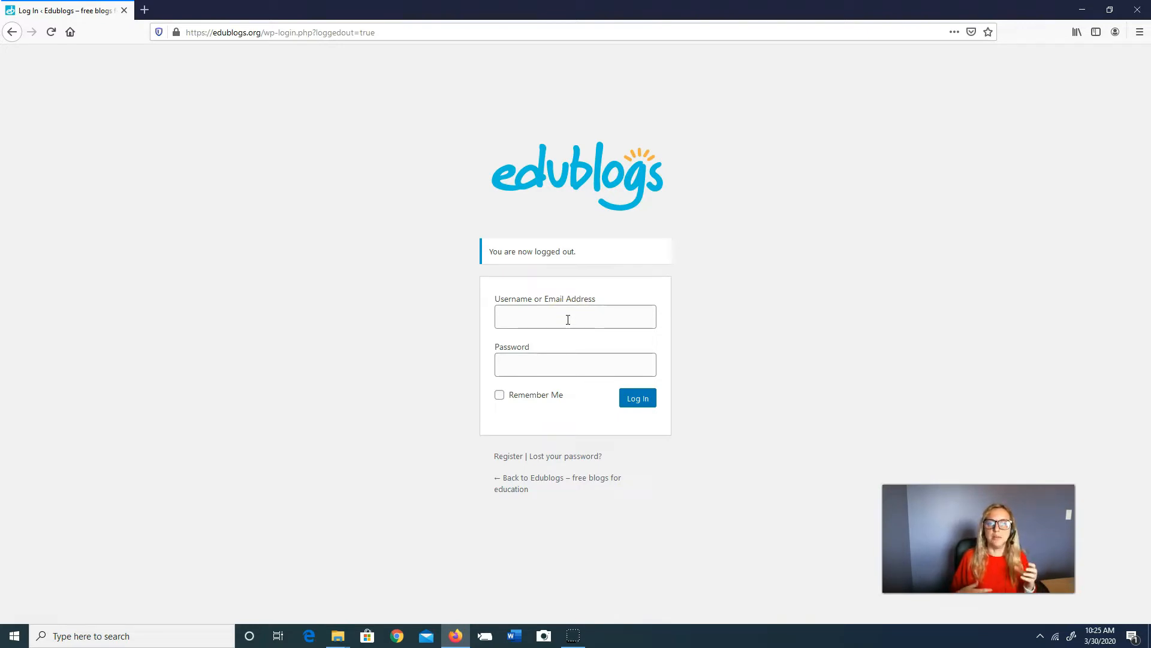
click(564, 317)
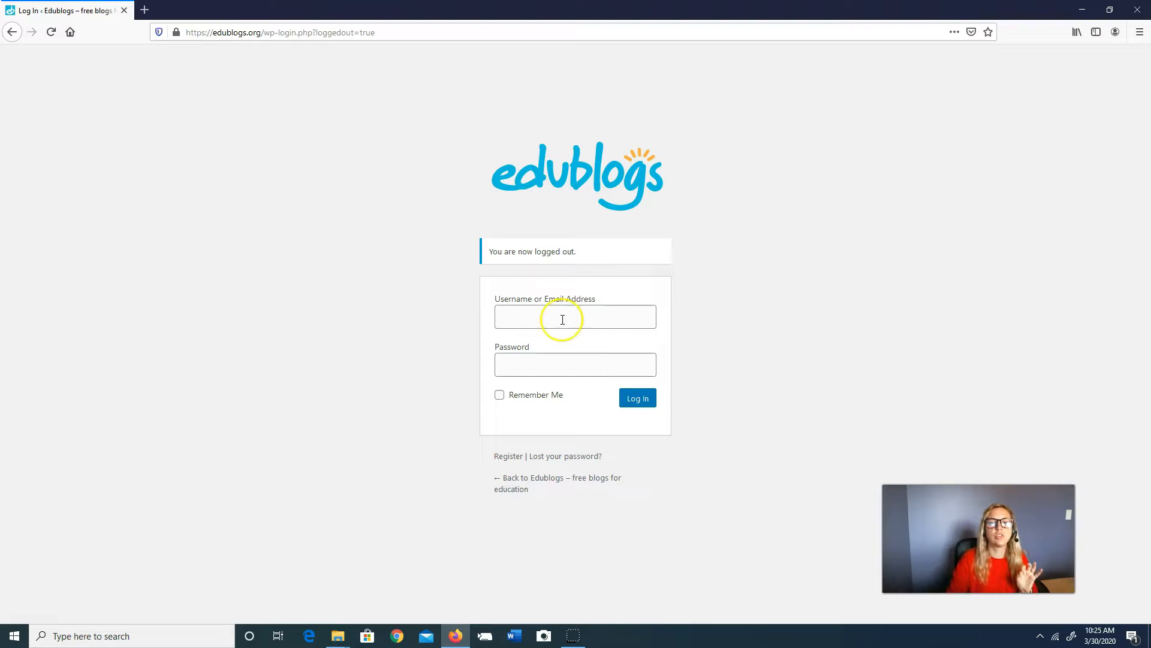
click(769, 311)
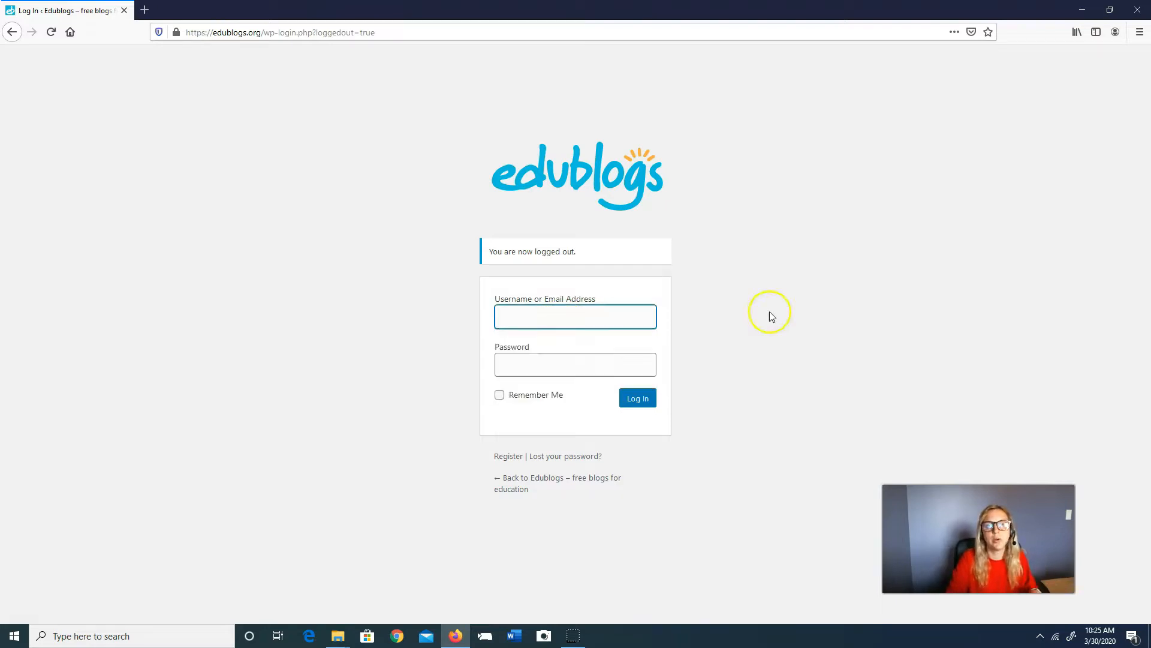
click(645, 313)
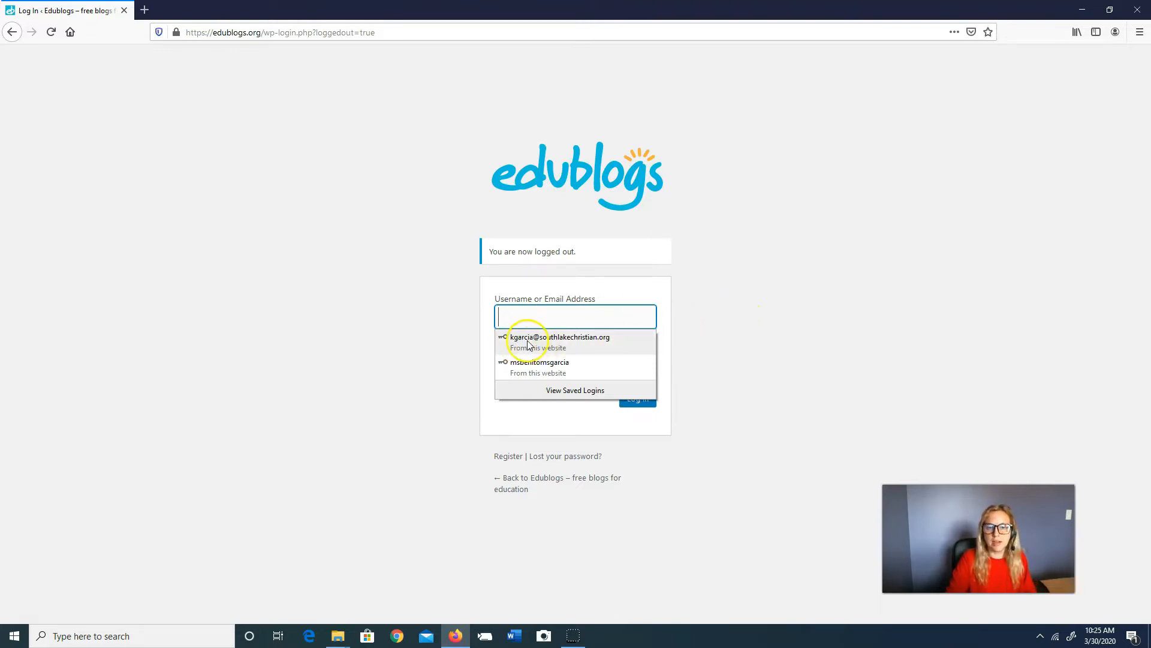
click(585, 341)
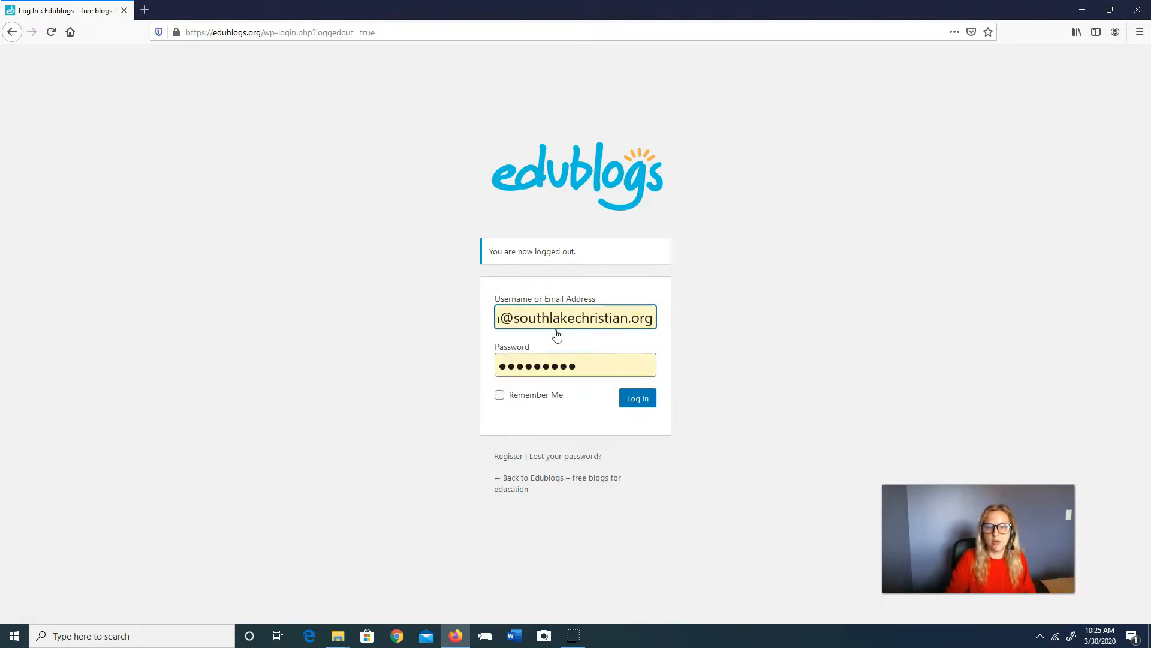
click(639, 407)
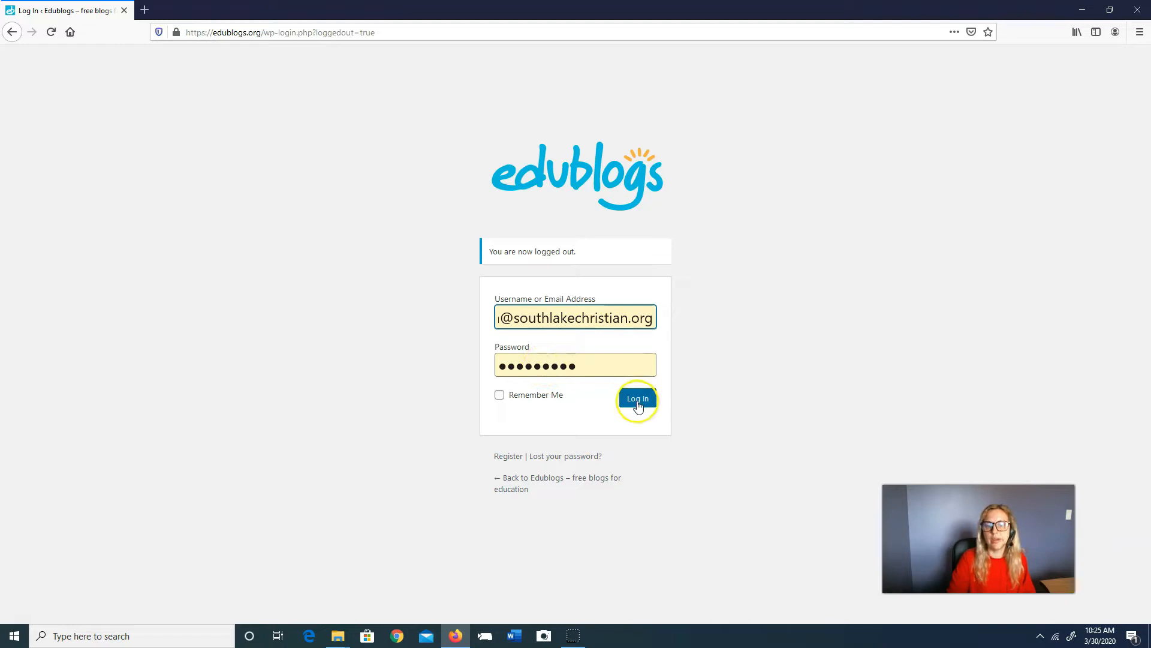
click(638, 406)
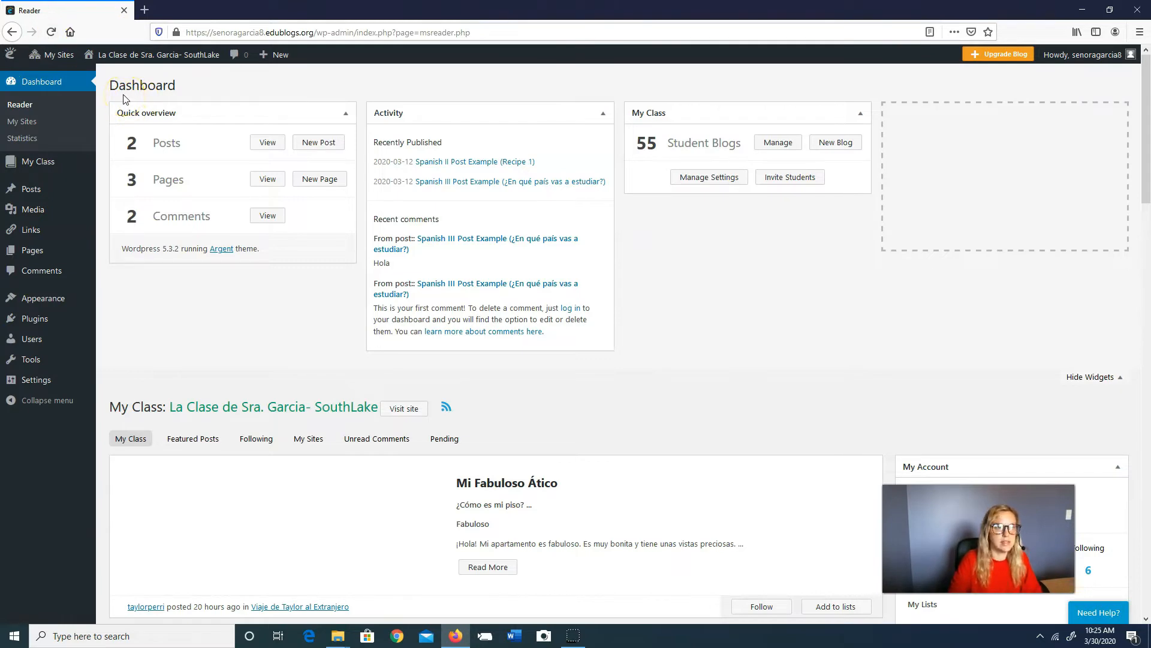
mouse_move(97, 91)
mouse_down()
mouse_move(150, 100)
mouse_move(140, 67)
mouse_move(97, 94)
mouse_up()
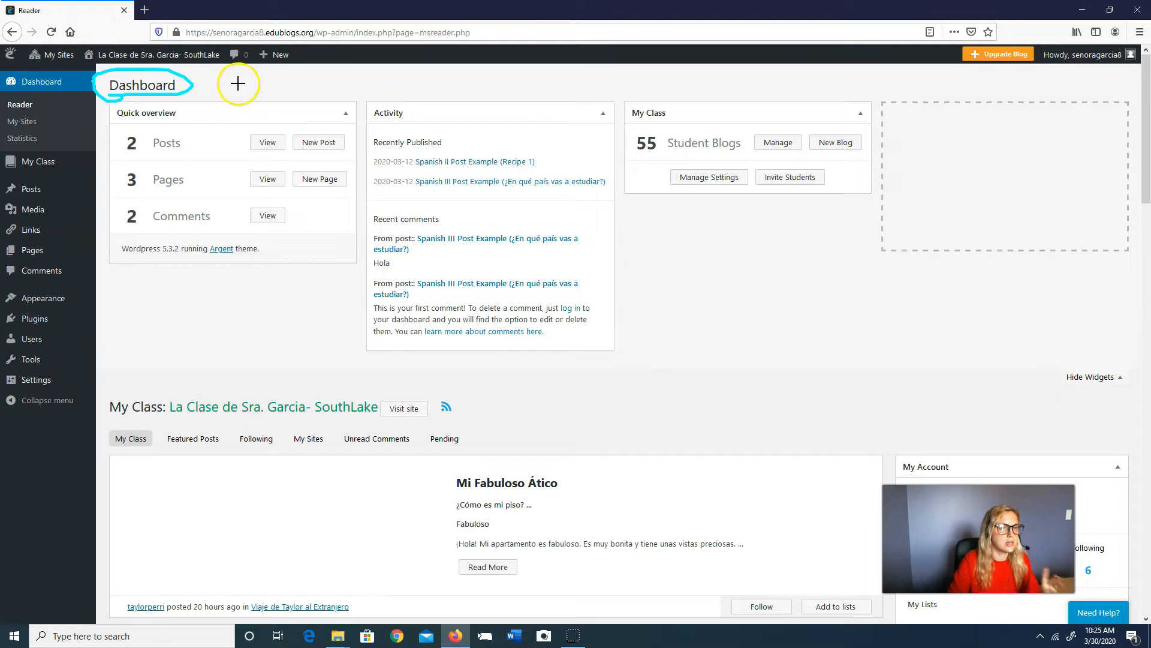
key(Escape)
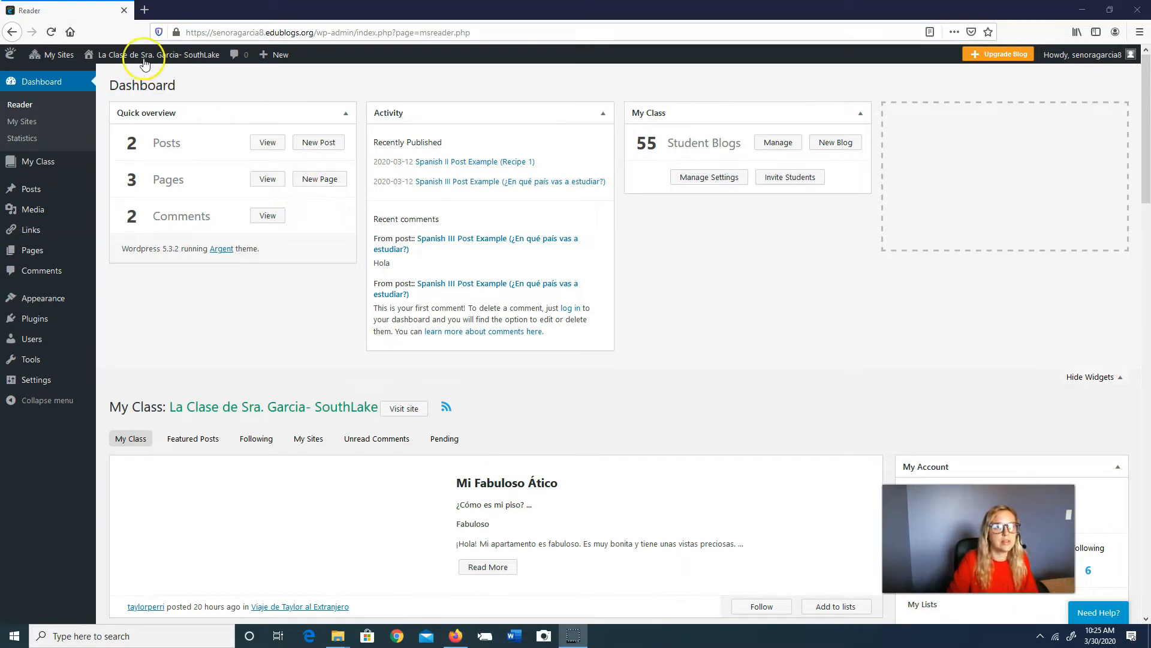
Step: From the list of sites, open the class blog's dashboard and the dashboard of the first student's blog
mouse_move(62, 59)
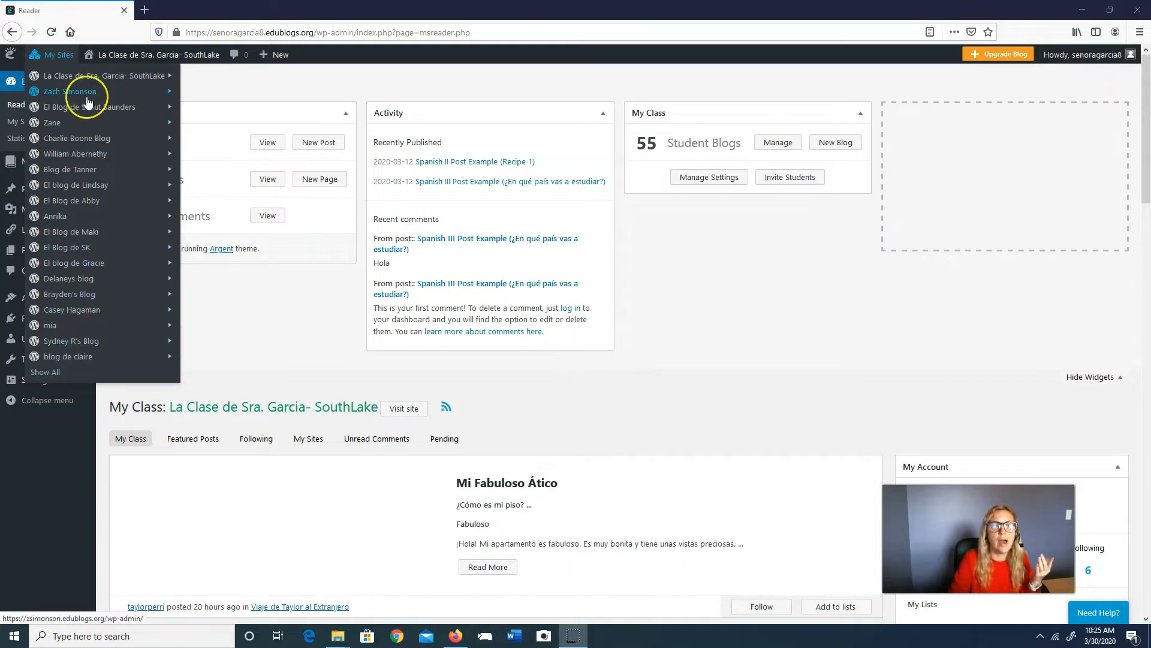
mouse_move(87, 98)
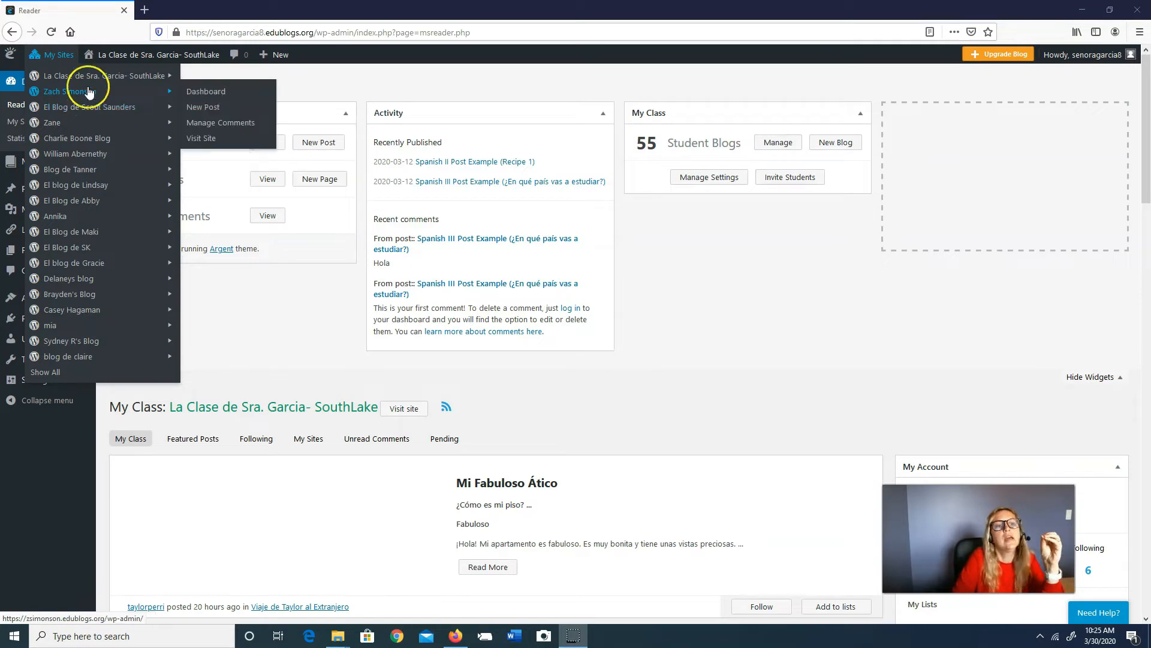
click(65, 79)
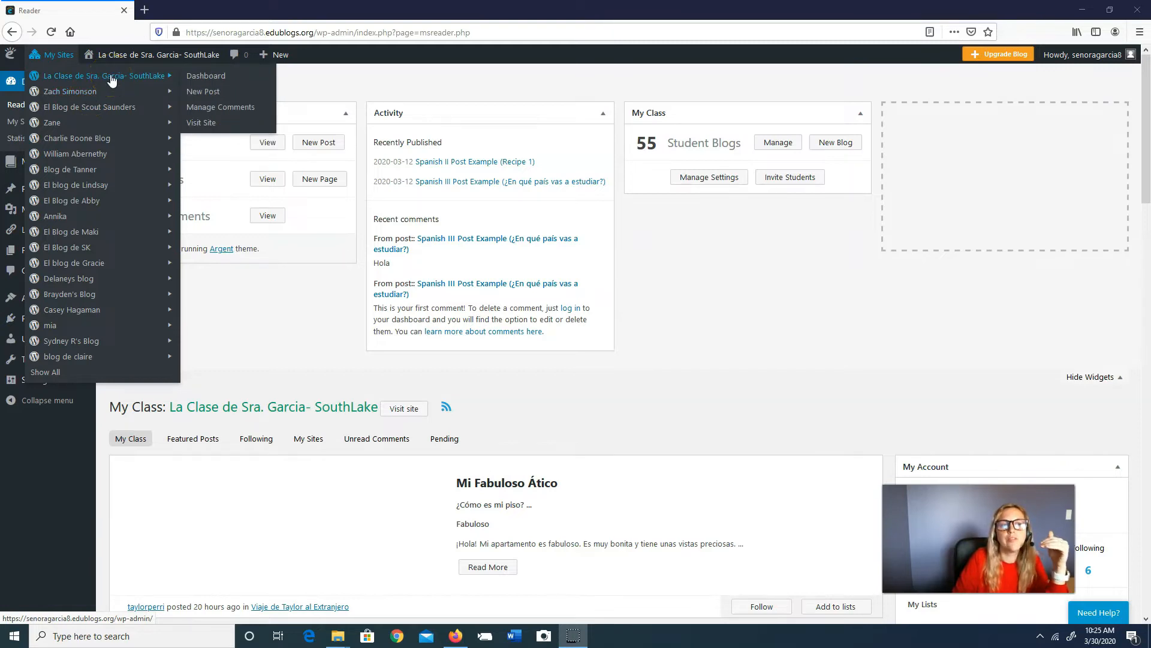
click(190, 78)
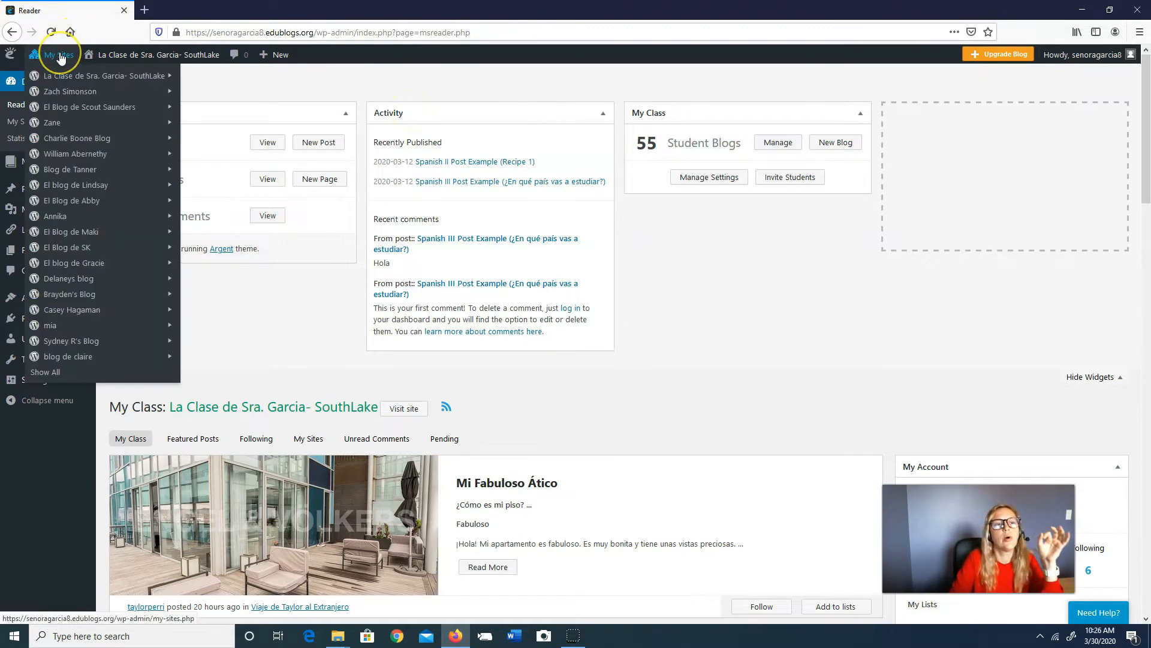
mouse_move(63, 94)
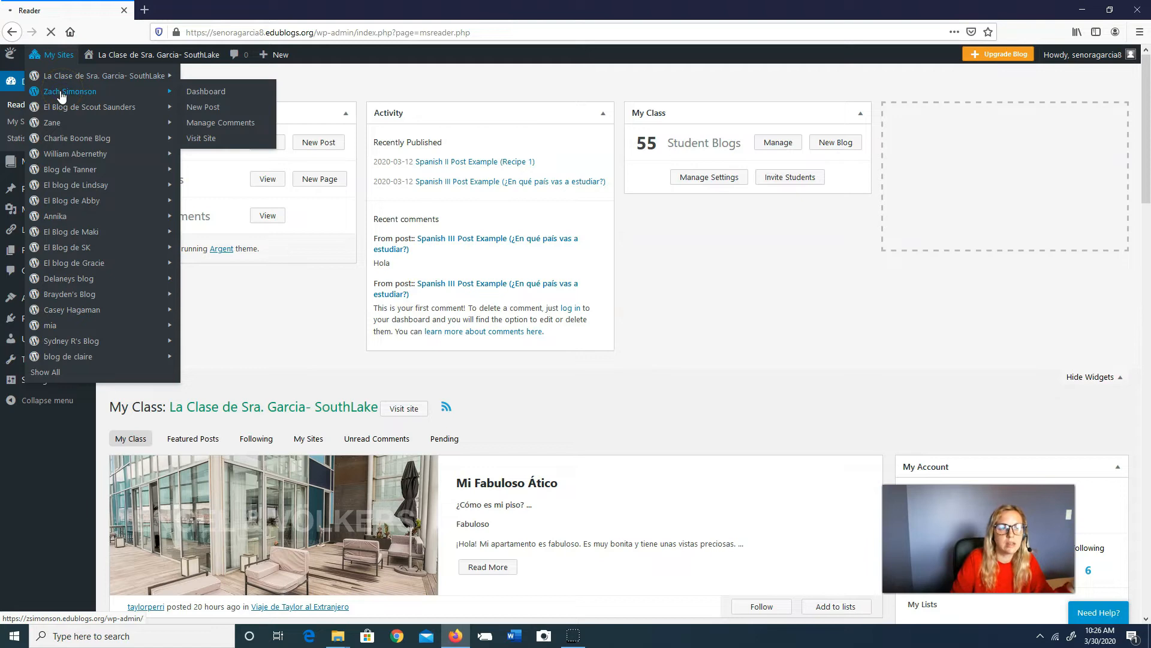
click(148, 91)
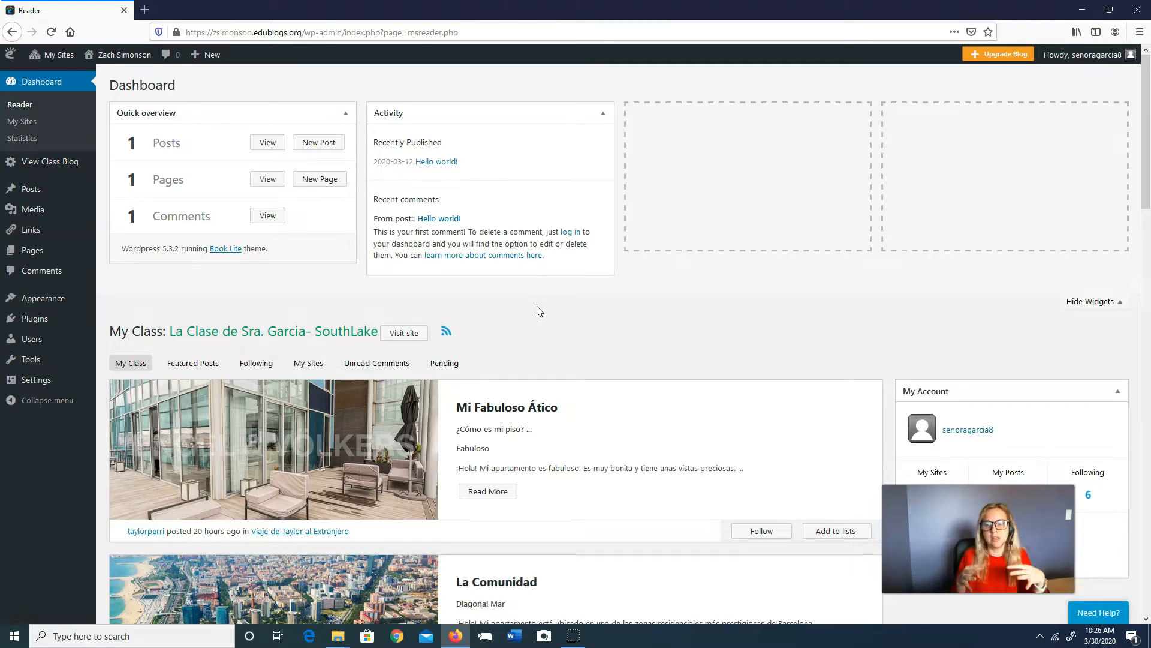
Step: Look through the student blogs in the list of sites and return to the class blog's dashboard
mouse_move(57, 55)
mouse_move(77, 93)
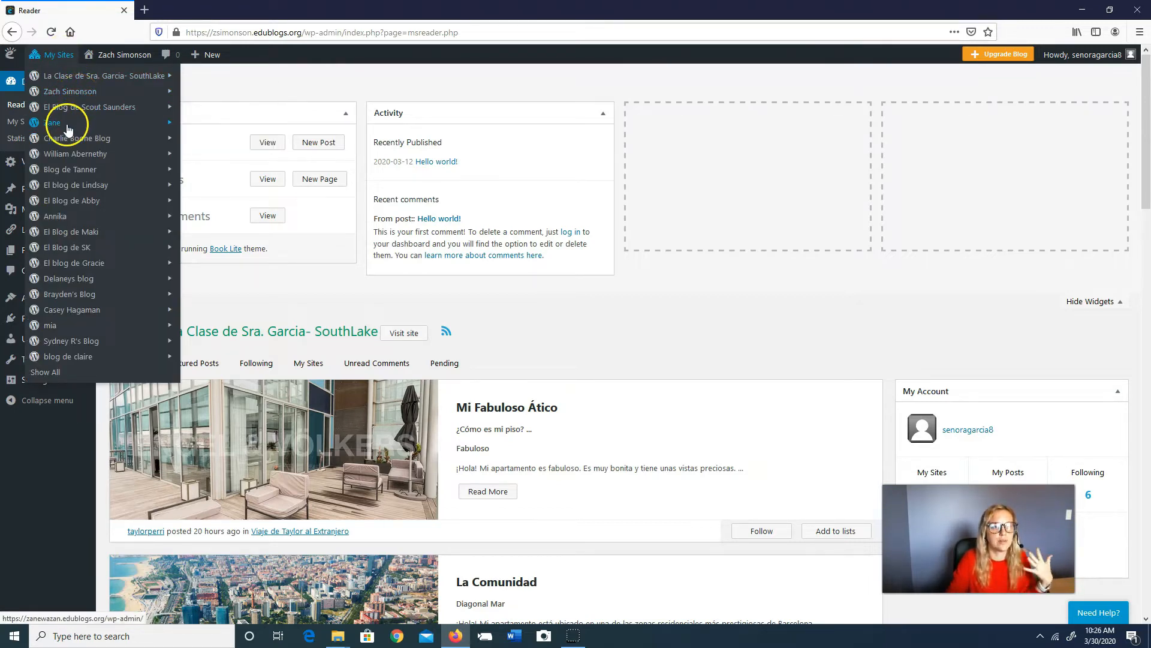
mouse_move(98, 324)
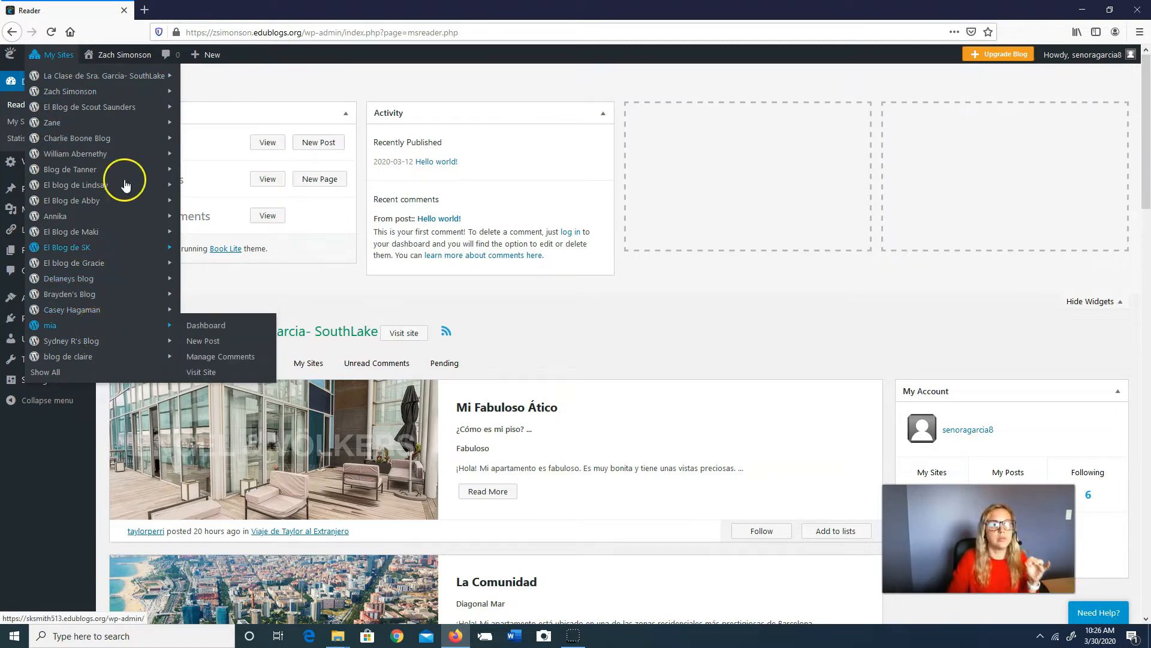
click(91, 79)
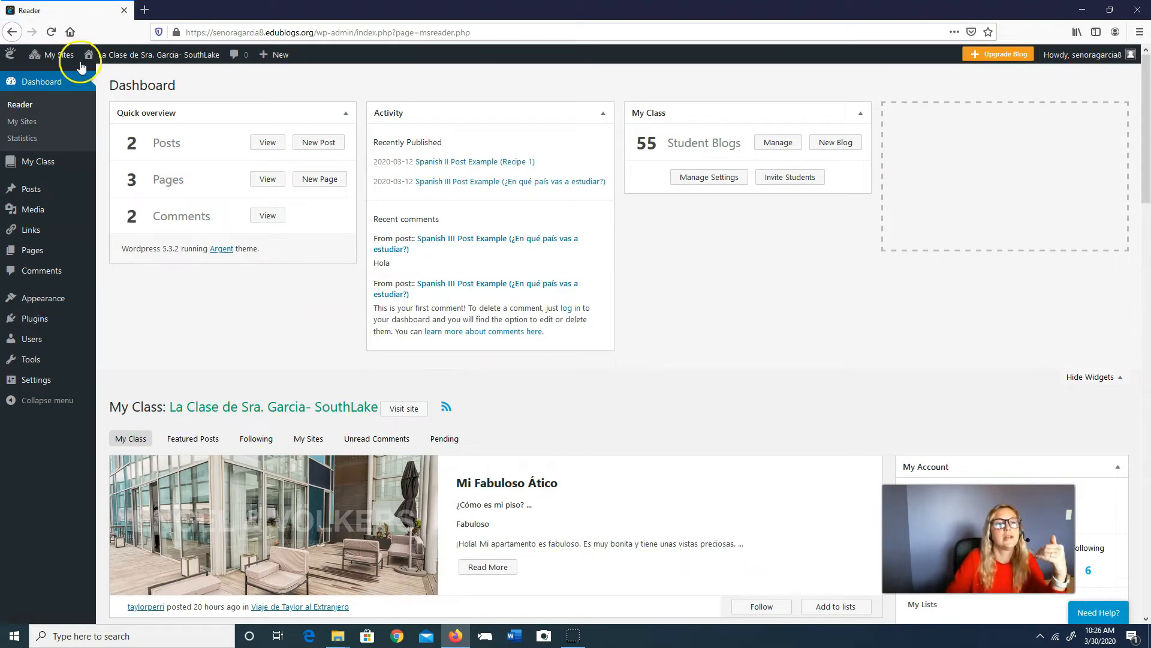
click(40, 83)
click(117, 82)
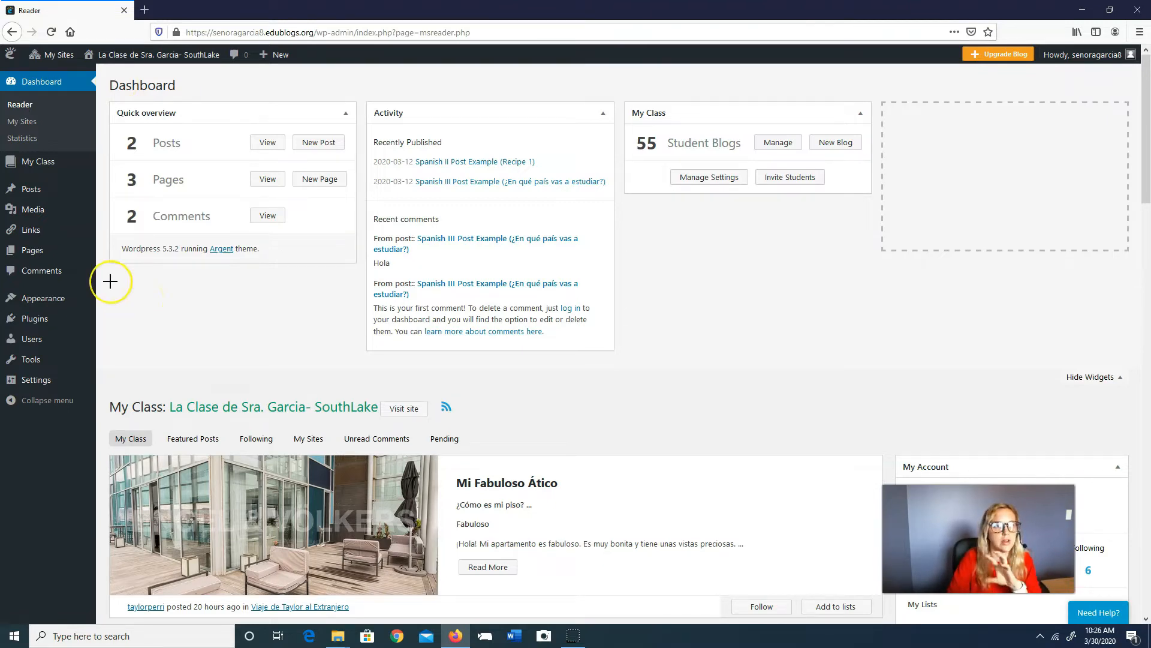
mouse_move(55, 176)
mouse_down()
mouse_move(3, 183)
mouse_move(97, 193)
mouse_move(28, 178)
mouse_up()
mouse_move(42, 240)
mouse_down()
mouse_move(71, 259)
mouse_move(51, 241)
mouse_up()
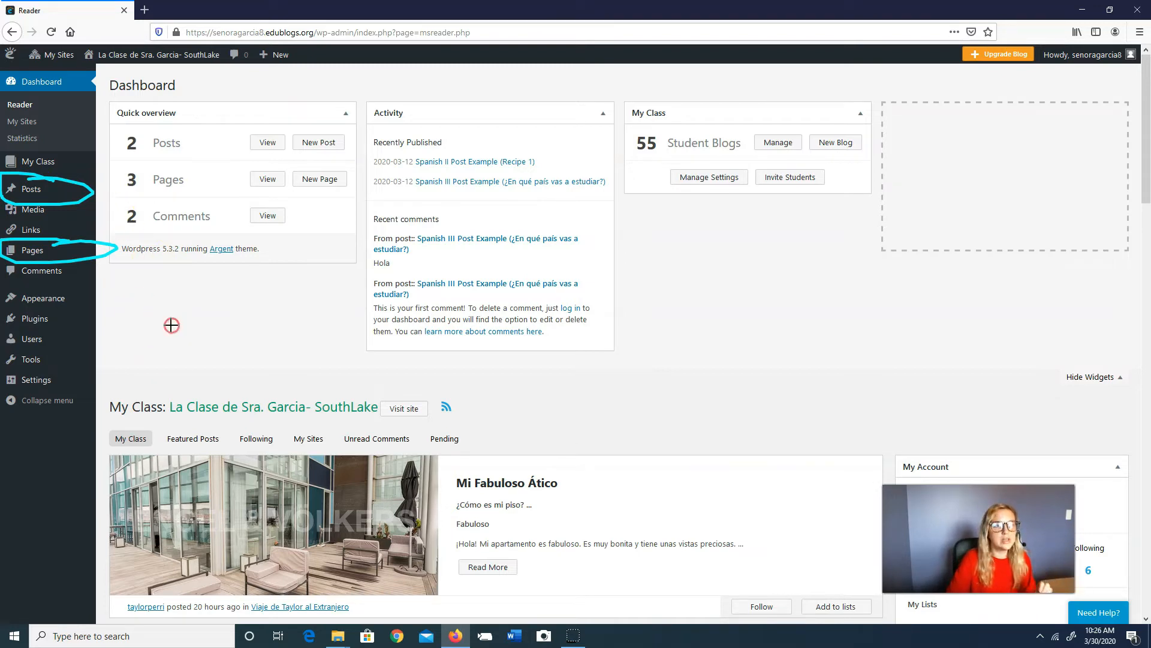
key(Escape)
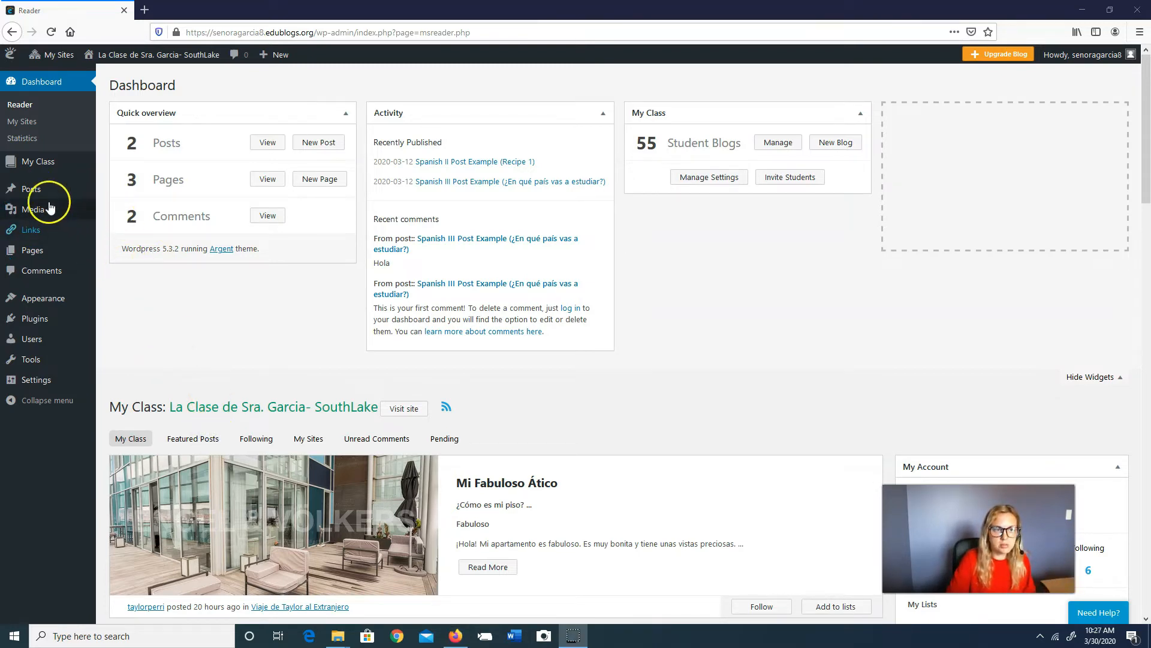
Step: In the class blog's posts, open the Spanish III Post Example in the editor and return to the post list
mouse_move(35, 192)
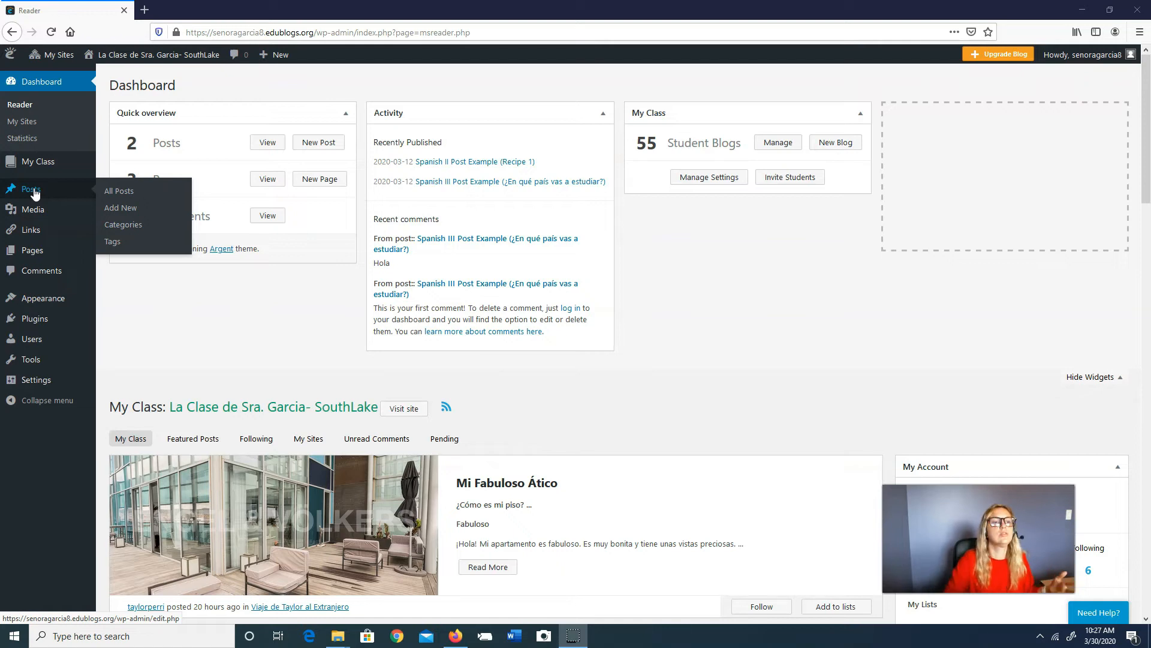
click(31, 190)
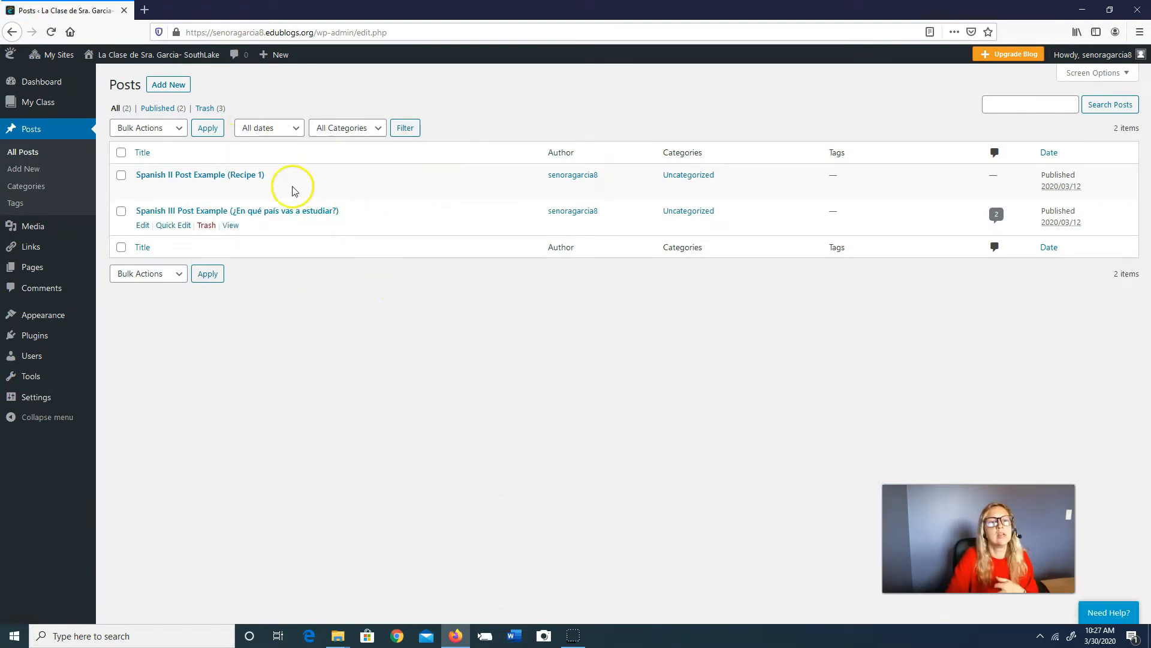
click(235, 215)
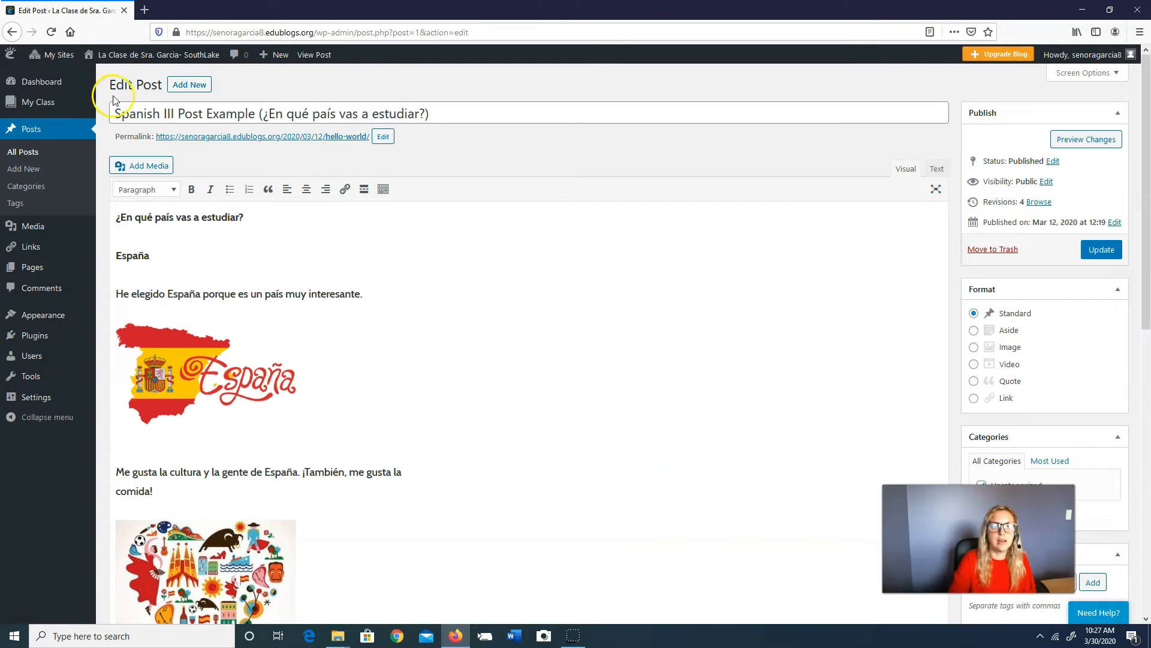
click(50, 132)
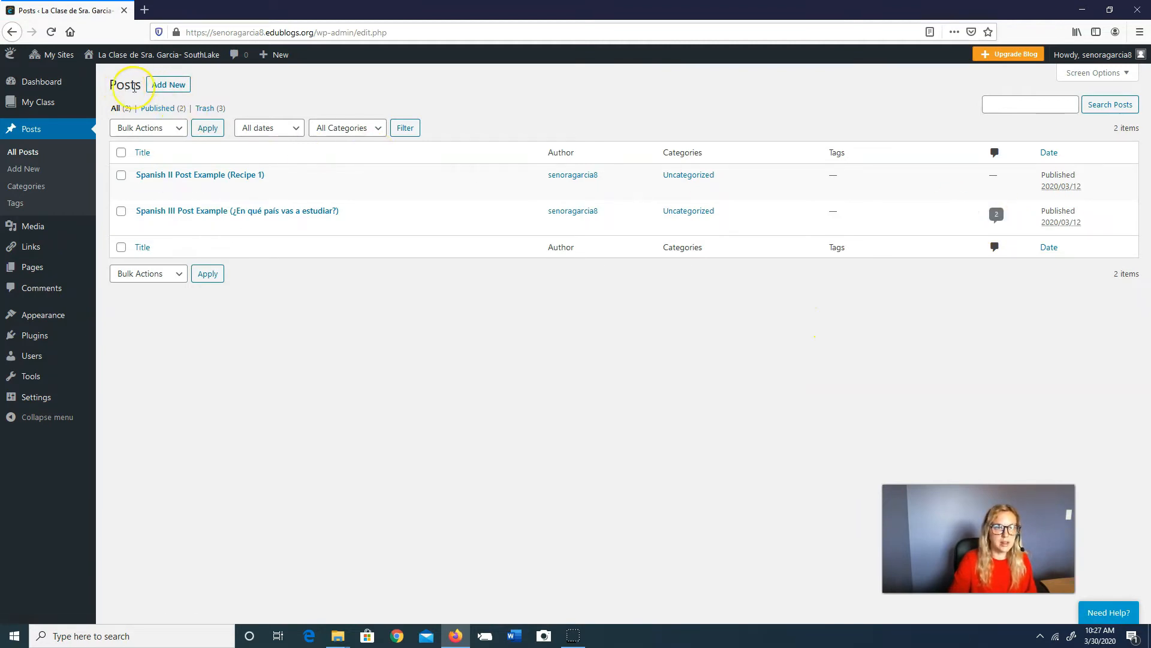
Step: Start a new post on the class blog and title it "Example Post"
mouse_move(183, 89)
mouse_down()
mouse_move(129, 103)
mouse_move(167, 70)
mouse_move(151, 98)
mouse_move(130, 84)
mouse_move(177, 66)
mouse_up()
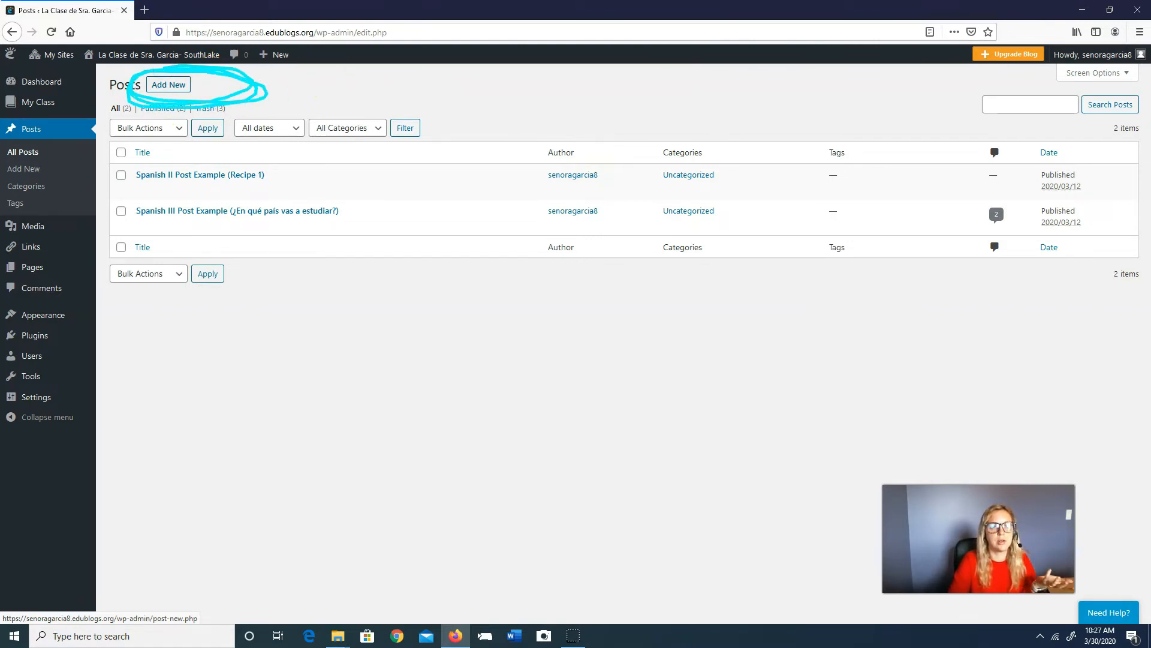
click(170, 85)
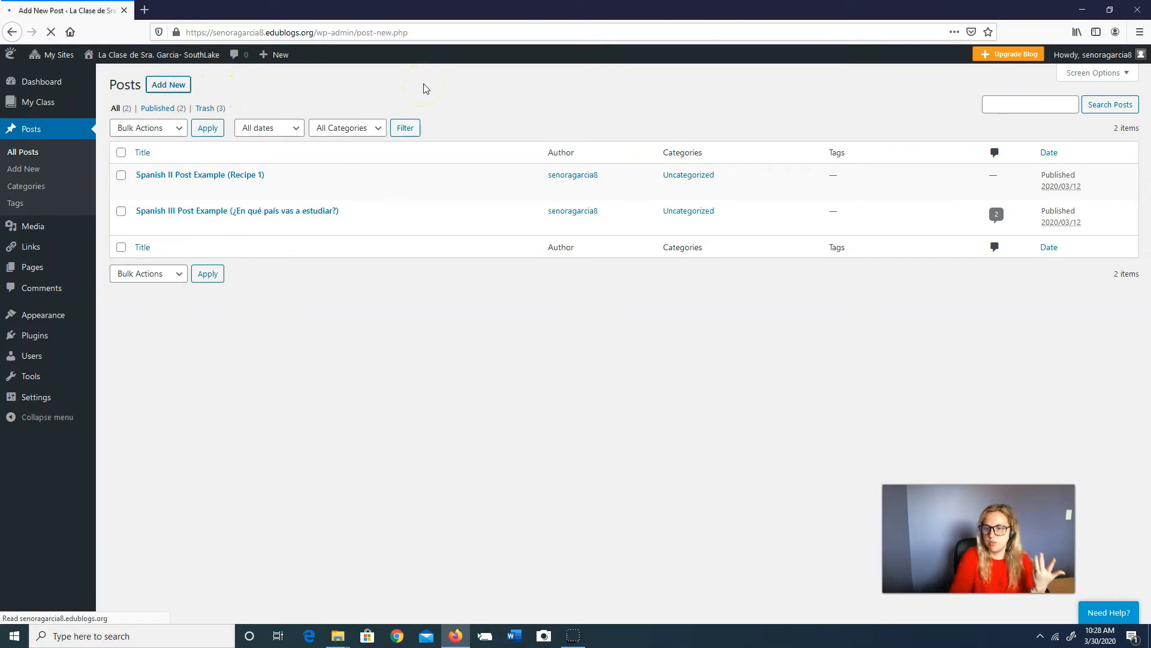
click(353, 110)
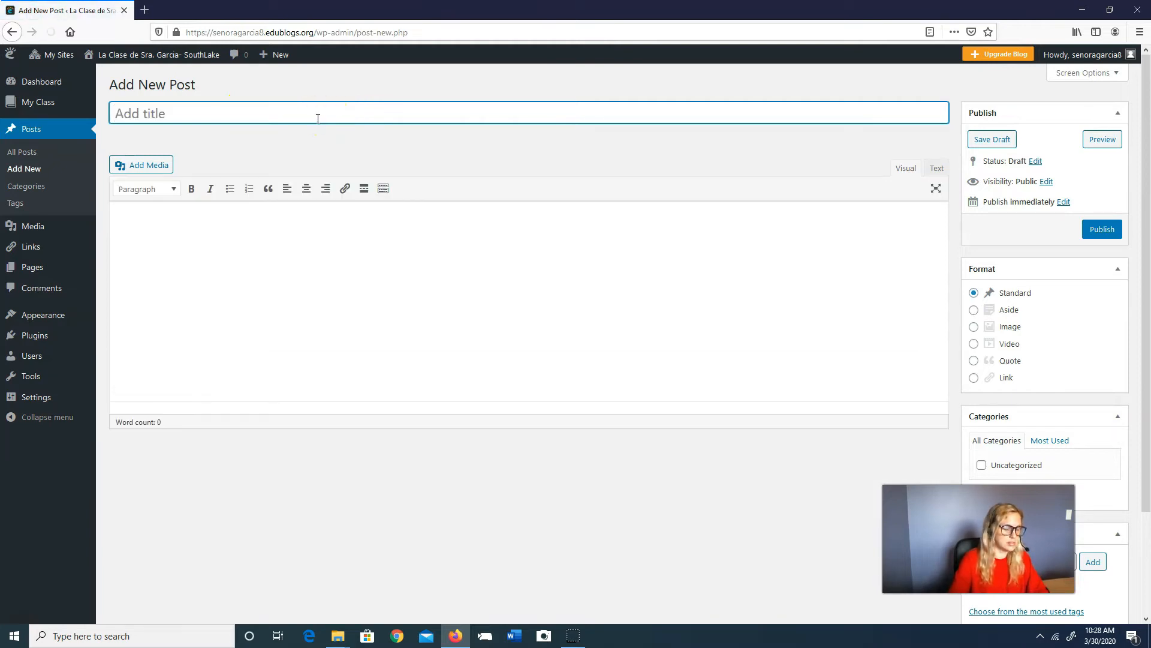
text(Example Post)
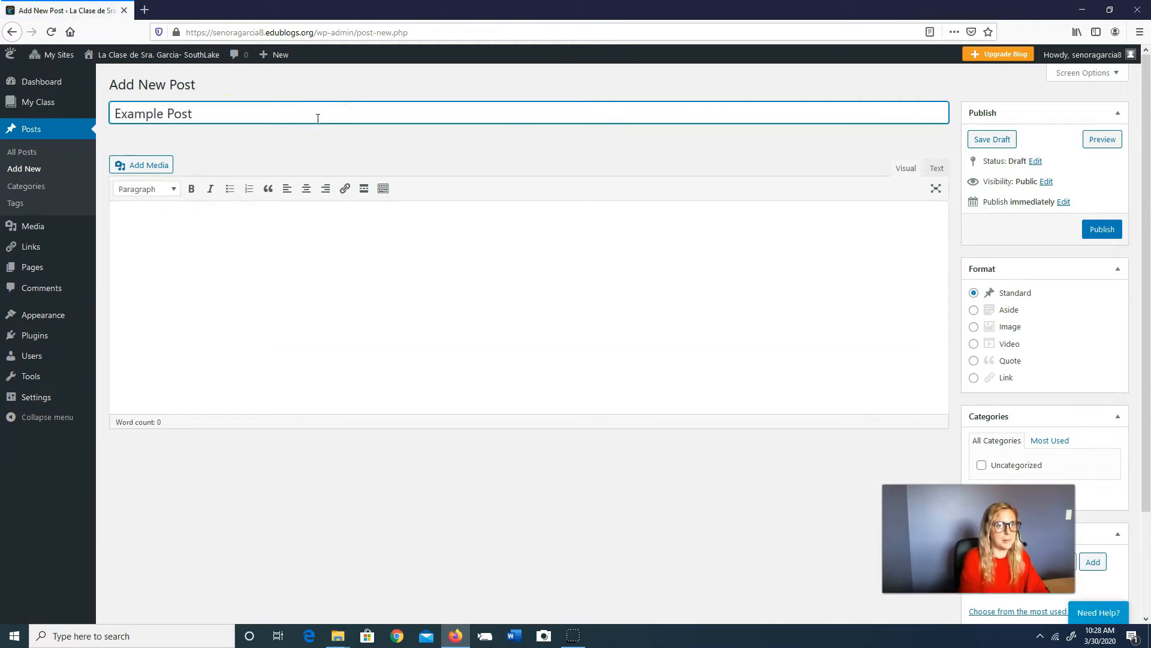
Step: Write the post body as two paragraphs: "This is my example post for all classes." and 'To add a picture click "add media"'
click(193, 257)
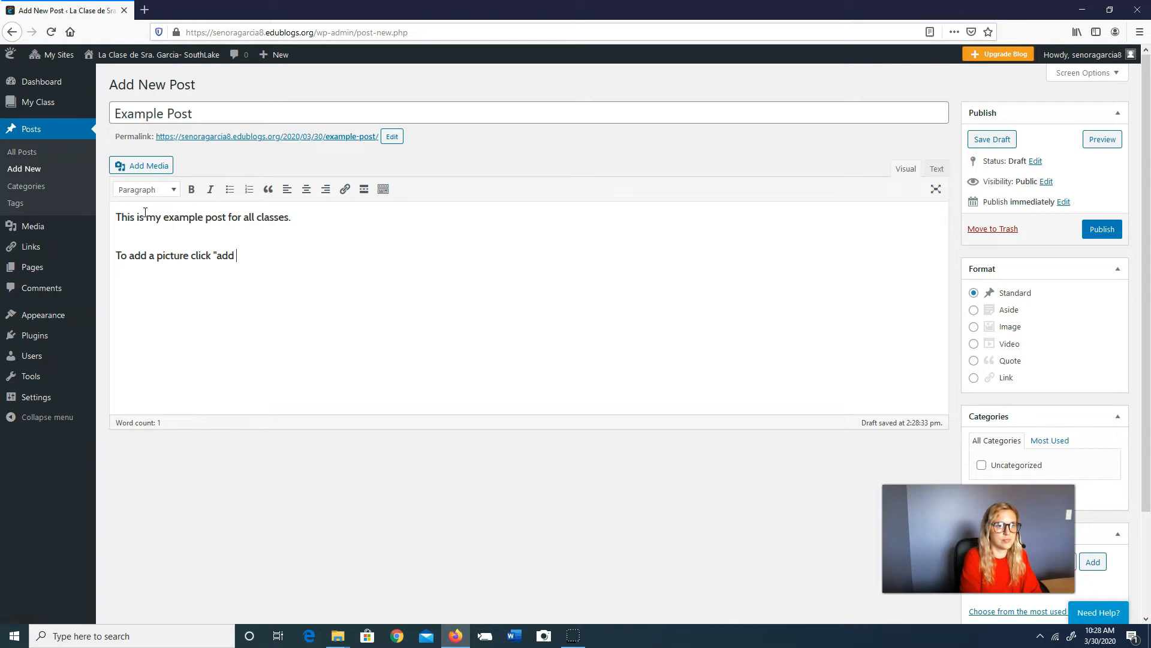
text(ia")
key(Return)
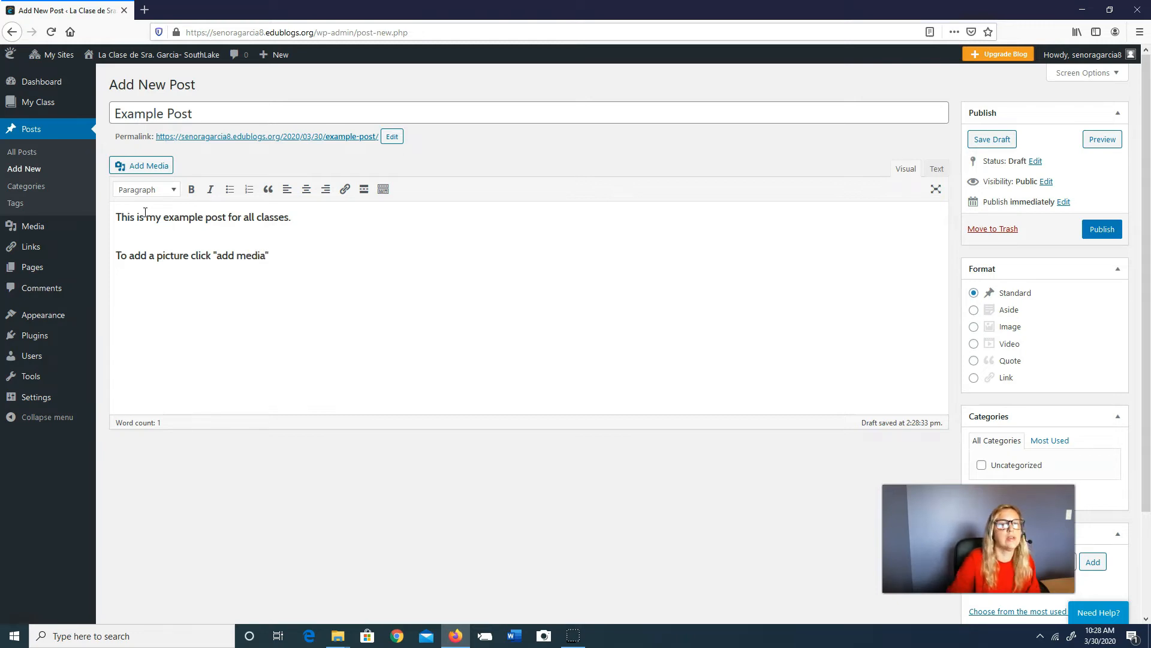
Step: Insert the photo of the four dogs from the media library below the post's text
click(162, 172)
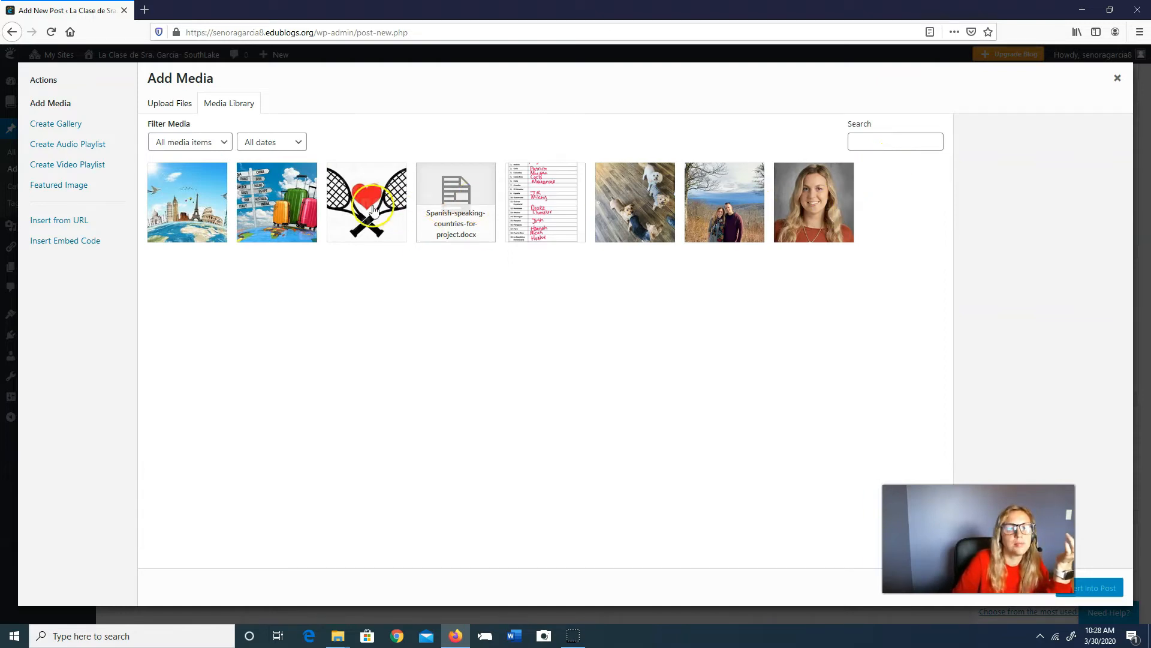
click(632, 187)
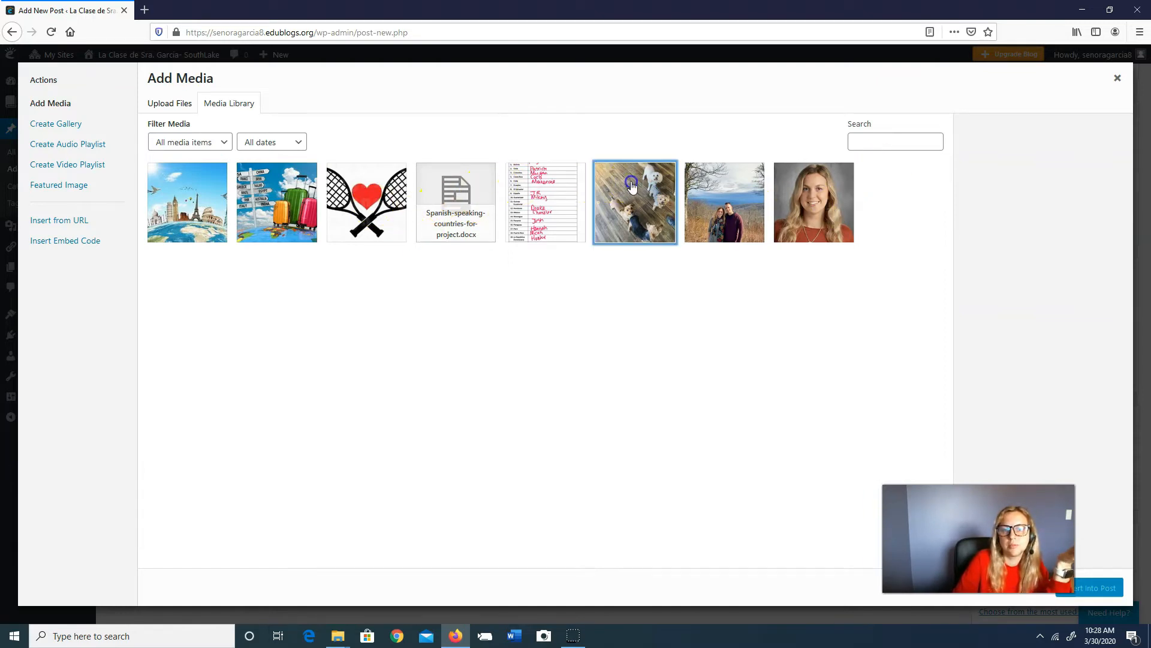
click(1081, 588)
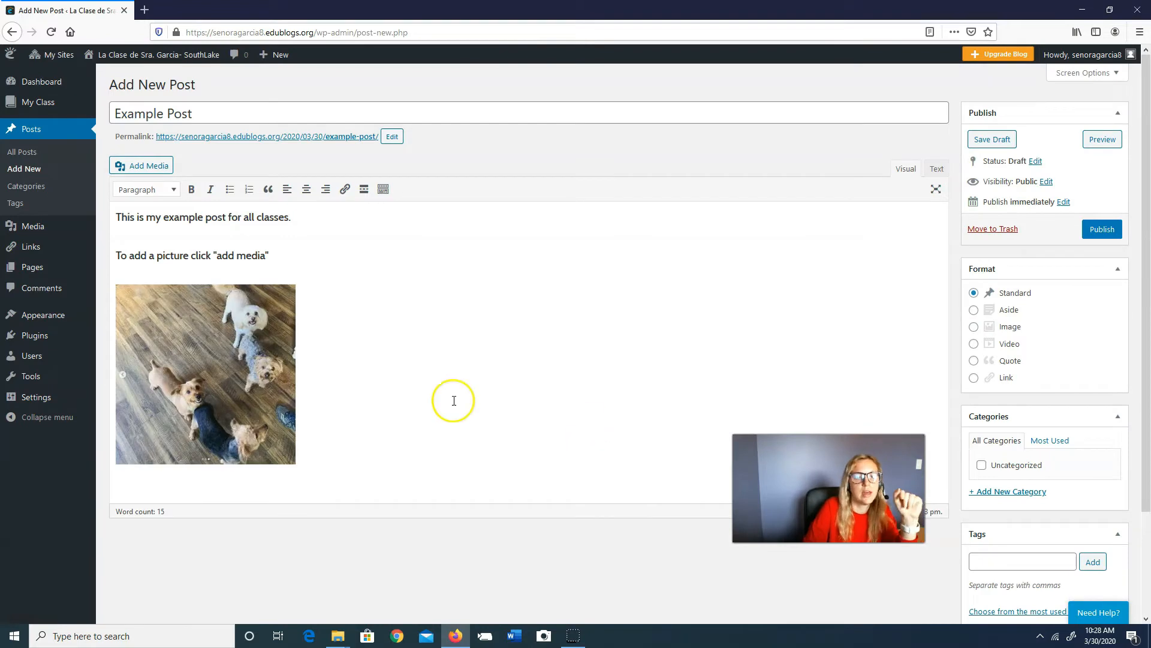
Step: Enlarge the dog photo in the post to about 416 by 416 pixels
click(222, 341)
drag(296, 464, 364, 492)
click(401, 472)
scroll(401, 470, down, 1)
Step: Add the caption "This is Kasi, Romeo, Loki, y Gandalf" to the dog photo in its image details
click(227, 347)
click(269, 147)
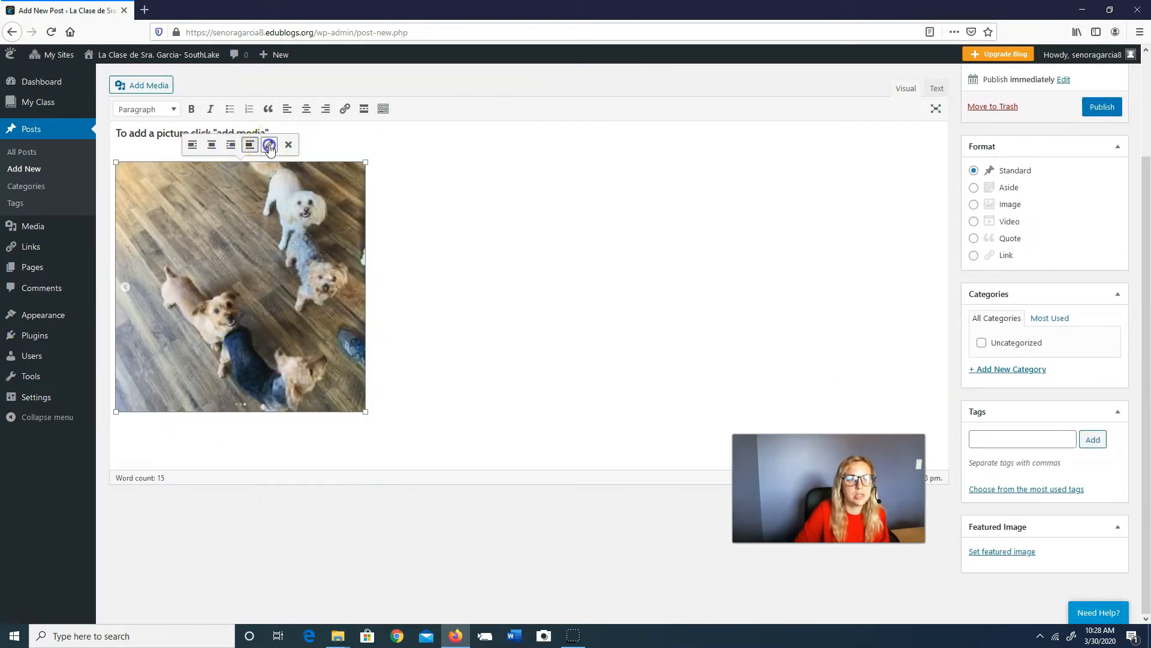
click(261, 147)
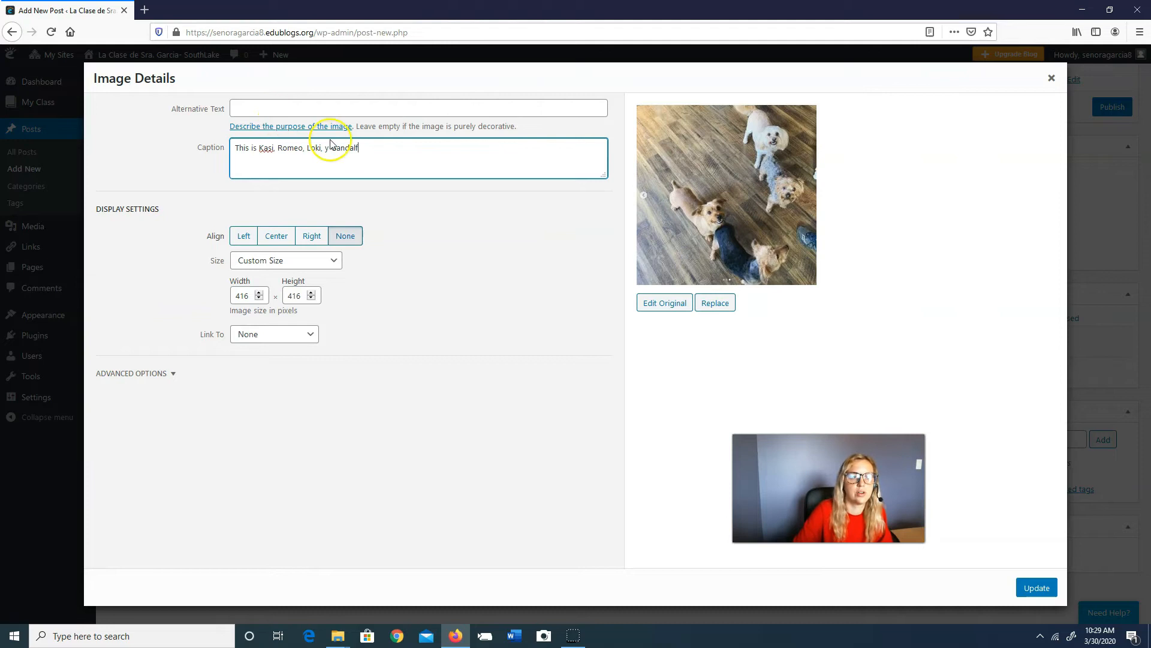
click(1036, 589)
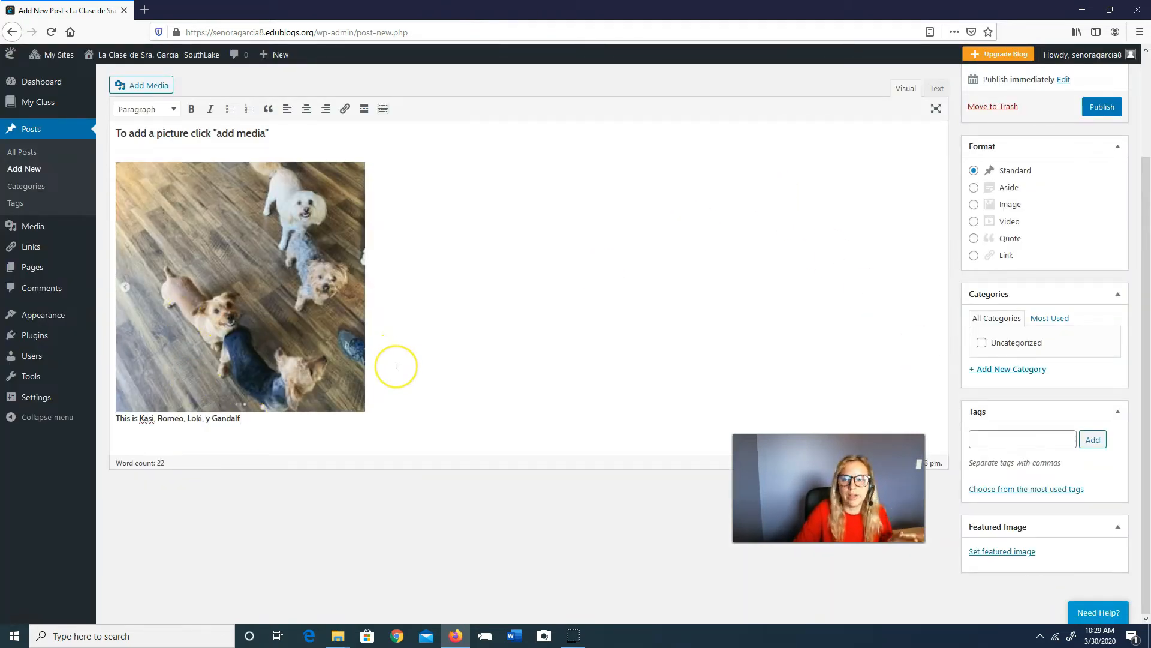
Step: Format the line "This is my example post for all classes." as Heading 1
scroll(397, 363, up, 3)
drag(303, 216, 103, 217)
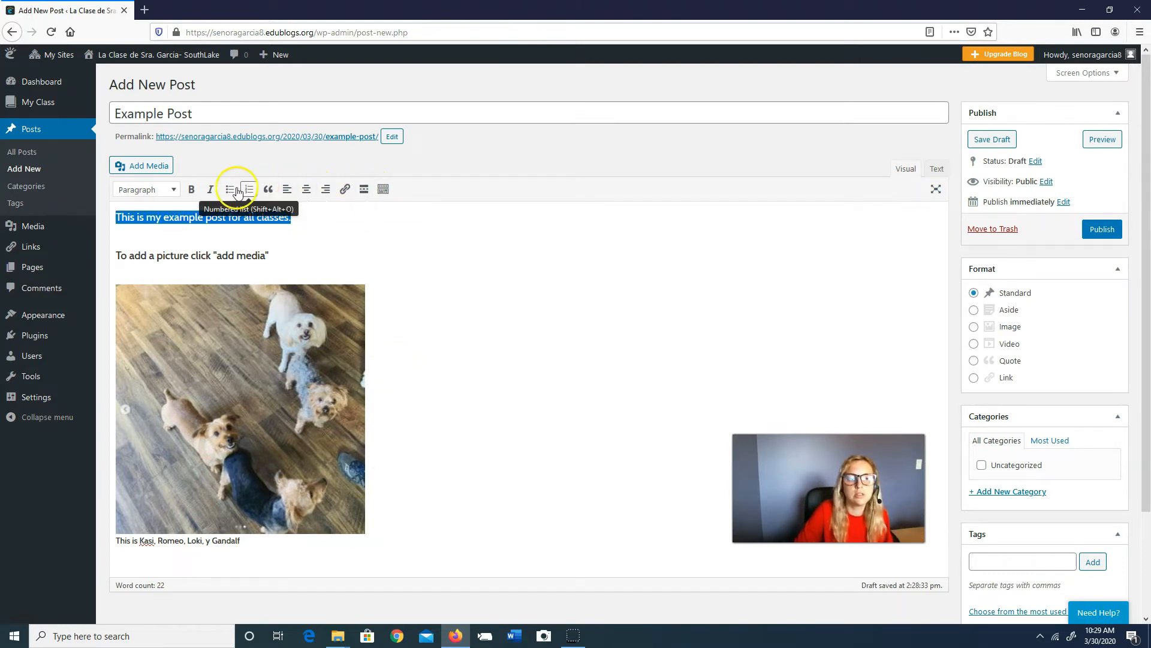
click(173, 189)
scroll(226, 262, down, 3)
scroll(226, 262, up, 3)
click(270, 238)
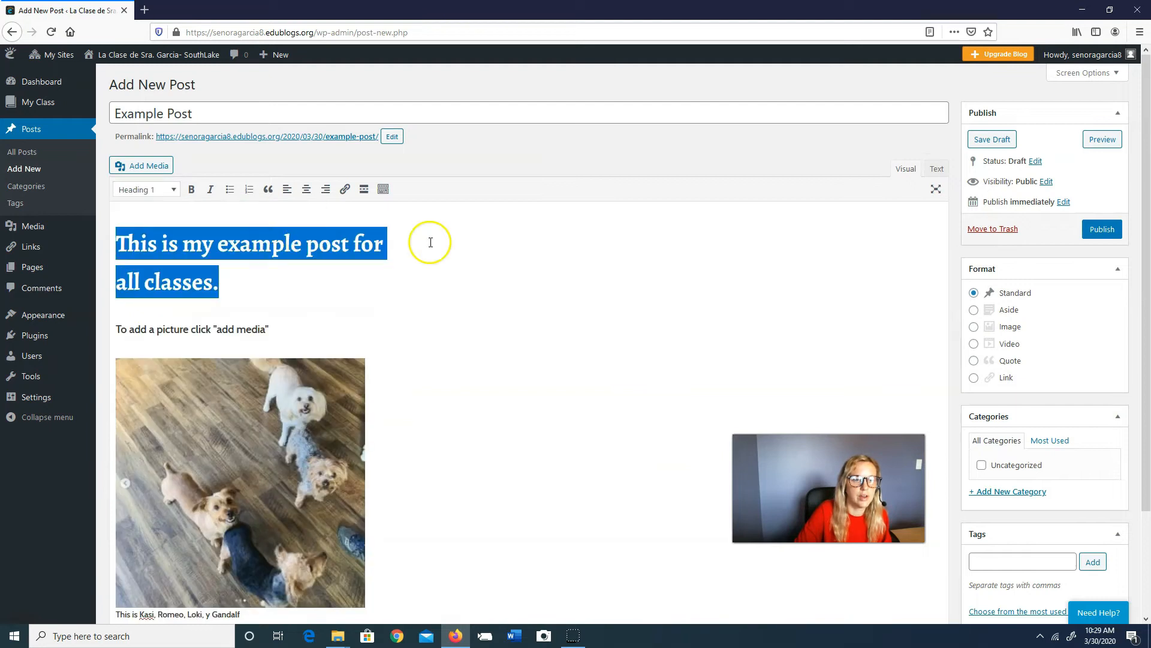
click(436, 264)
Step: Format the line 'To add a picture click "add media"' as a bulleted list item and a blockquote
drag(297, 329, 108, 323)
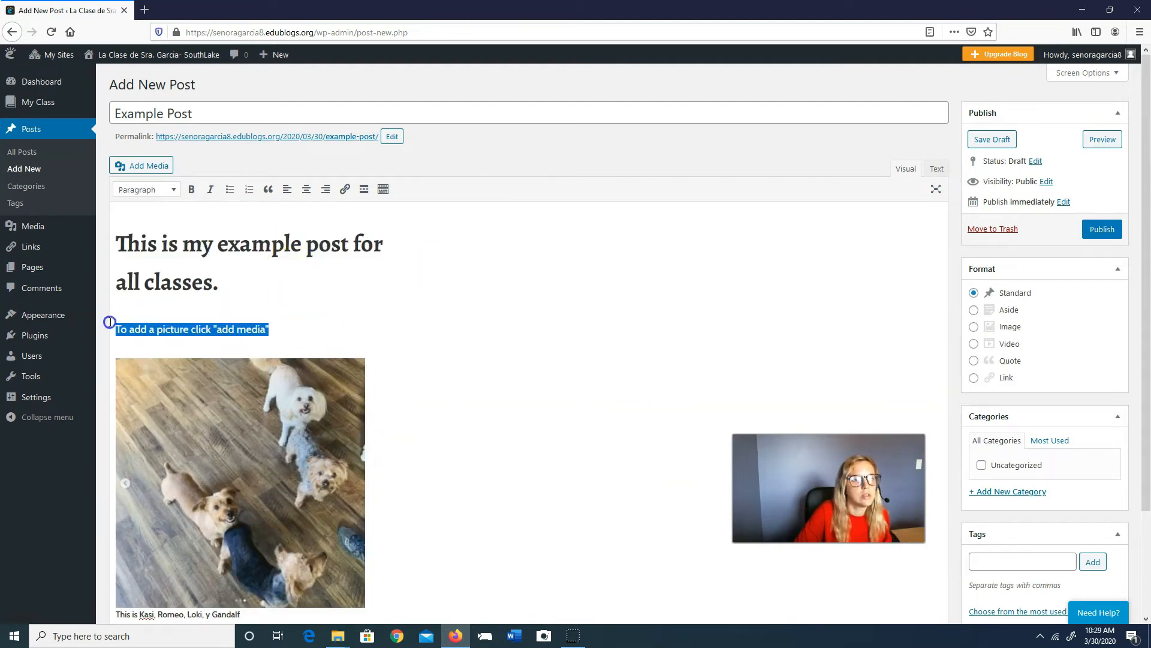
click(229, 190)
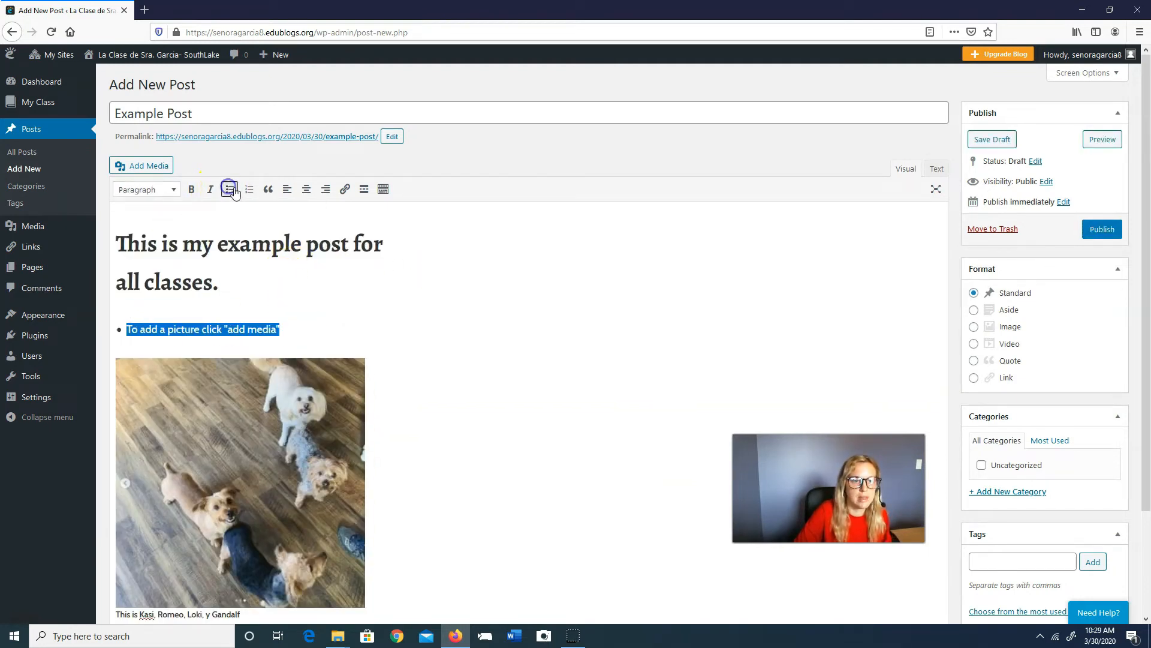
click(269, 190)
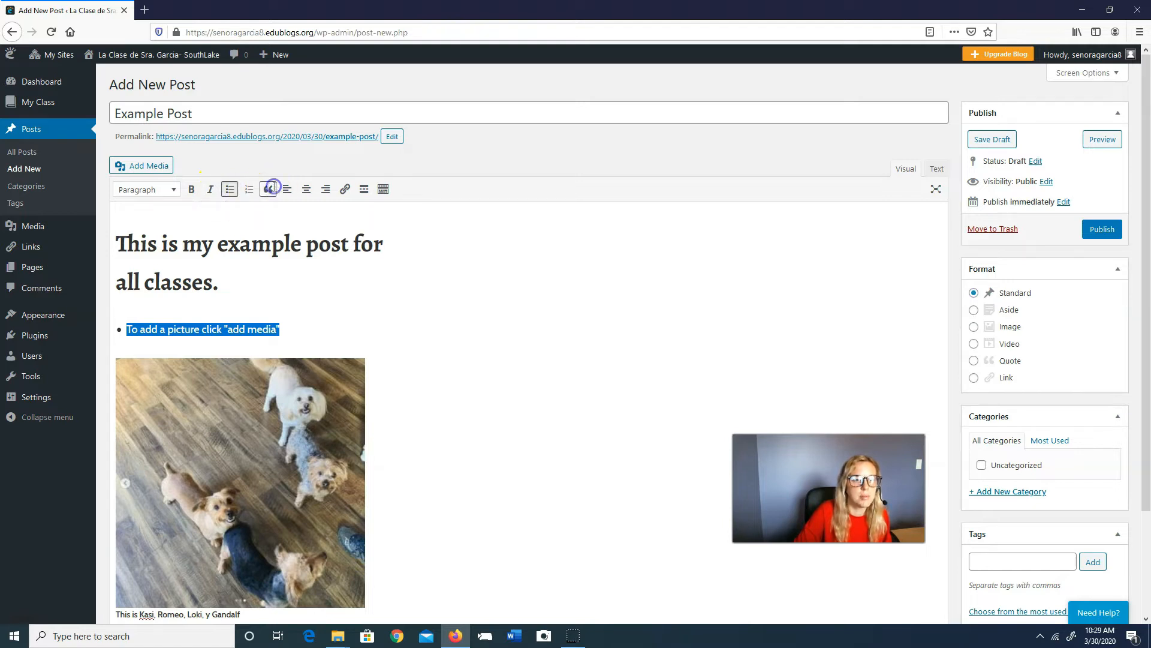
click(480, 291)
scroll(483, 291, down, 2)
scroll(484, 291, up, 3)
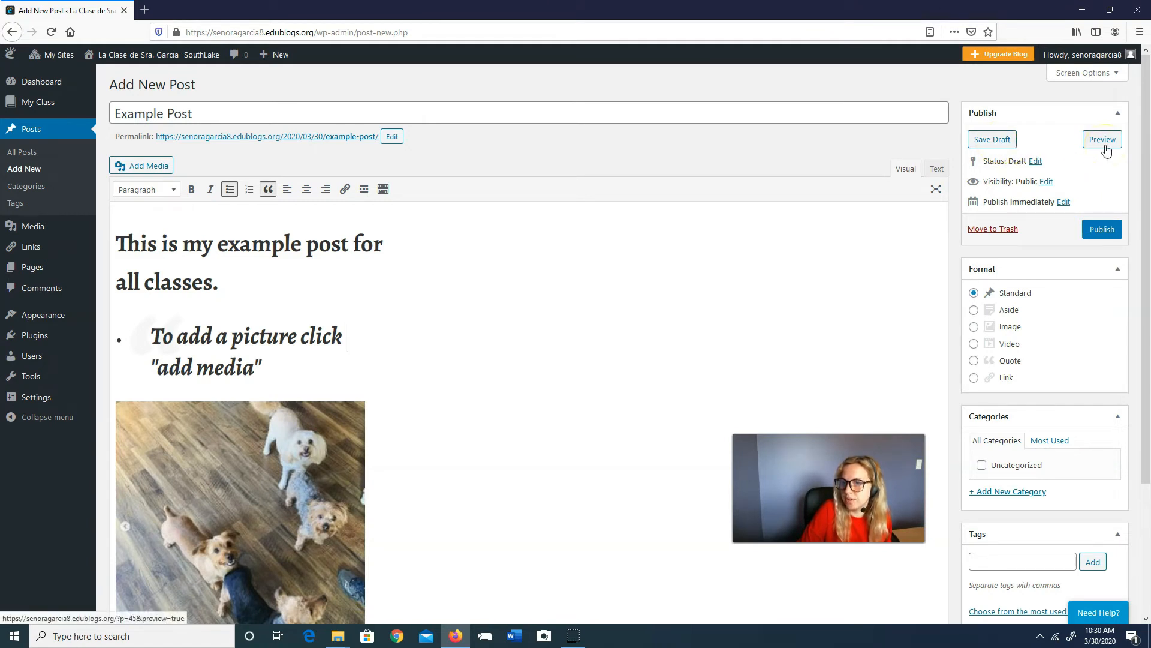
Step: Publish the Example Post and view the published post on the blog
click(1094, 235)
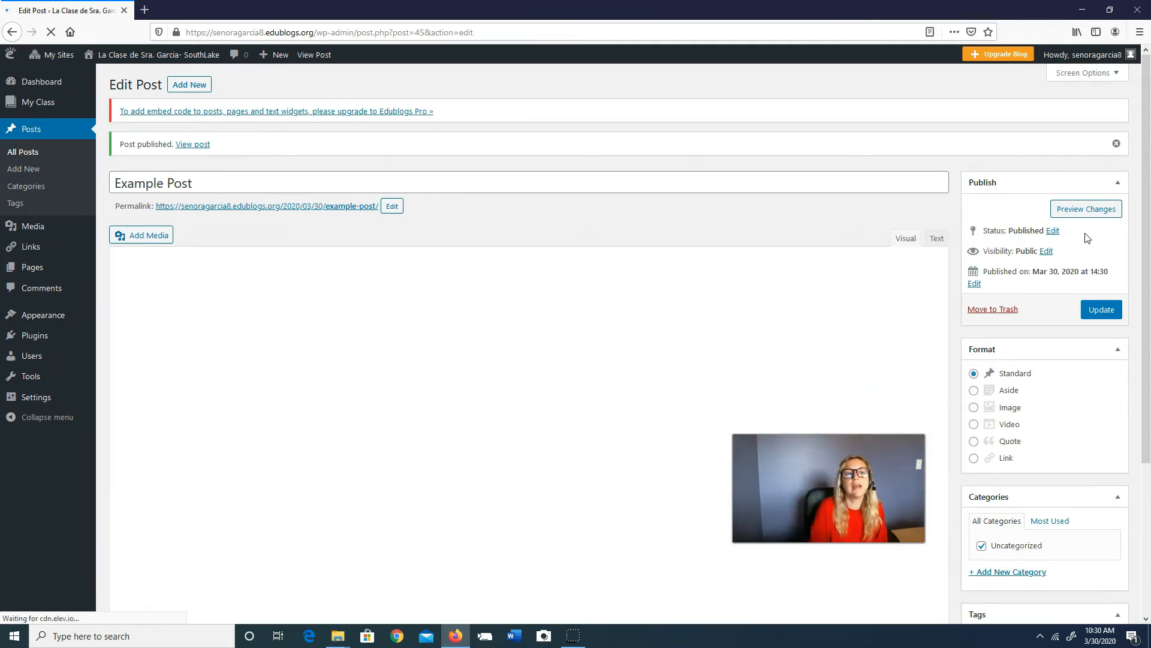
click(427, 331)
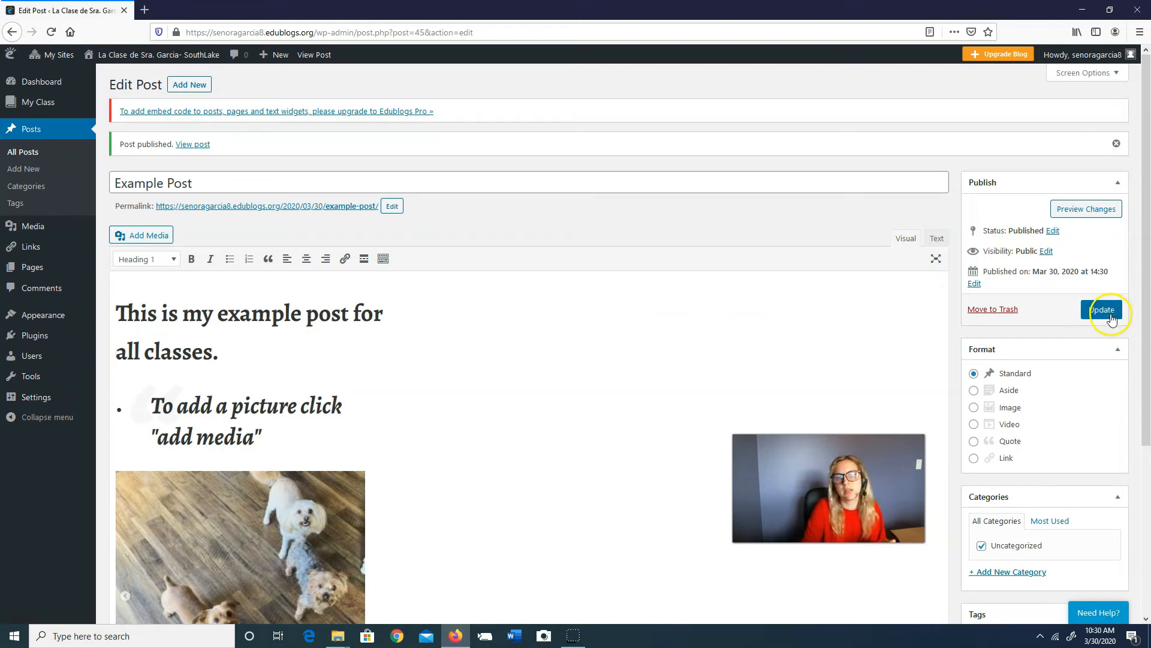
click(197, 145)
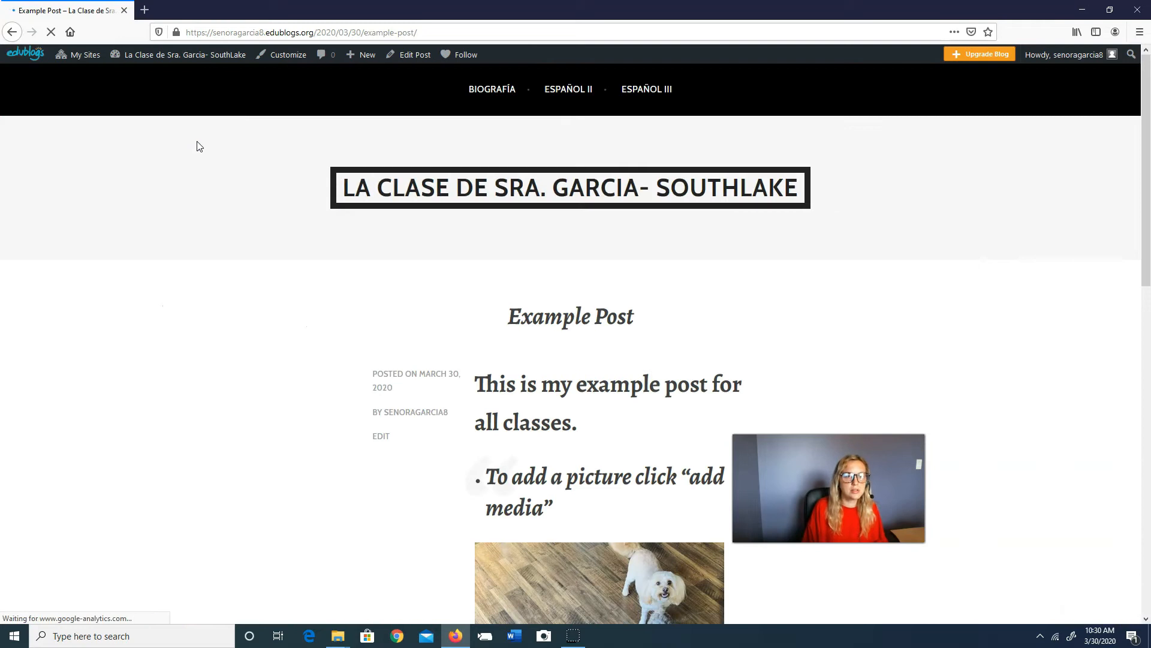
scroll(479, 312, down, 4)
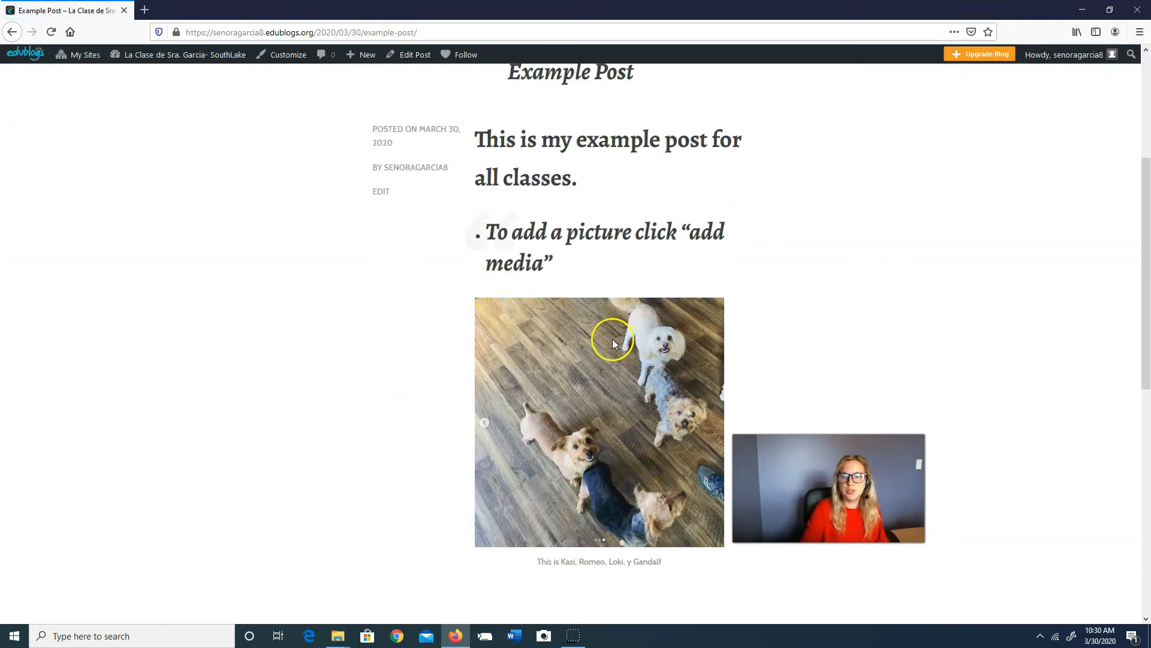
scroll(613, 340, up, 4)
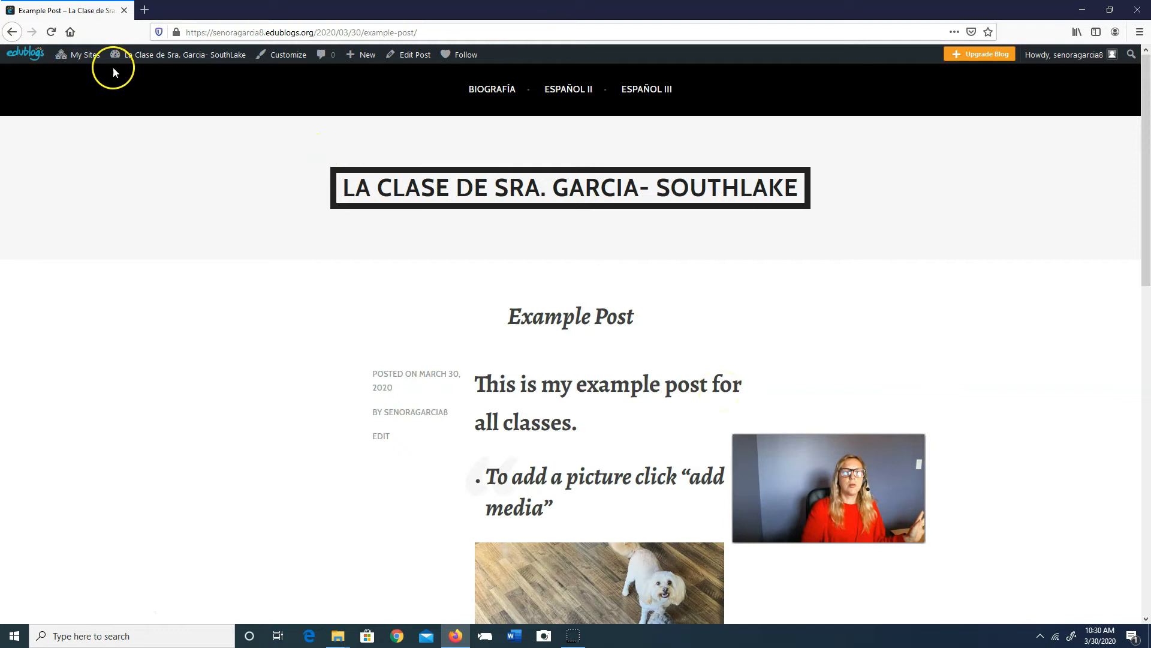
Step: Return to the class blog's dashboard from the list of sites and open its list of pages
mouse_move(92, 54)
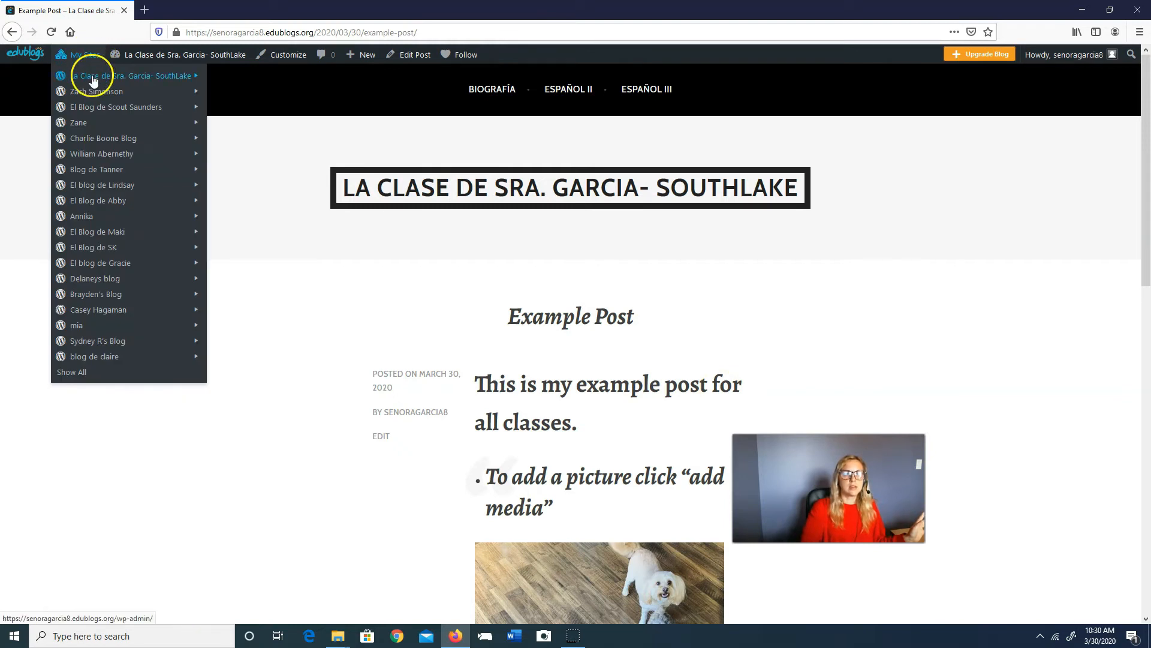
mouse_move(93, 78)
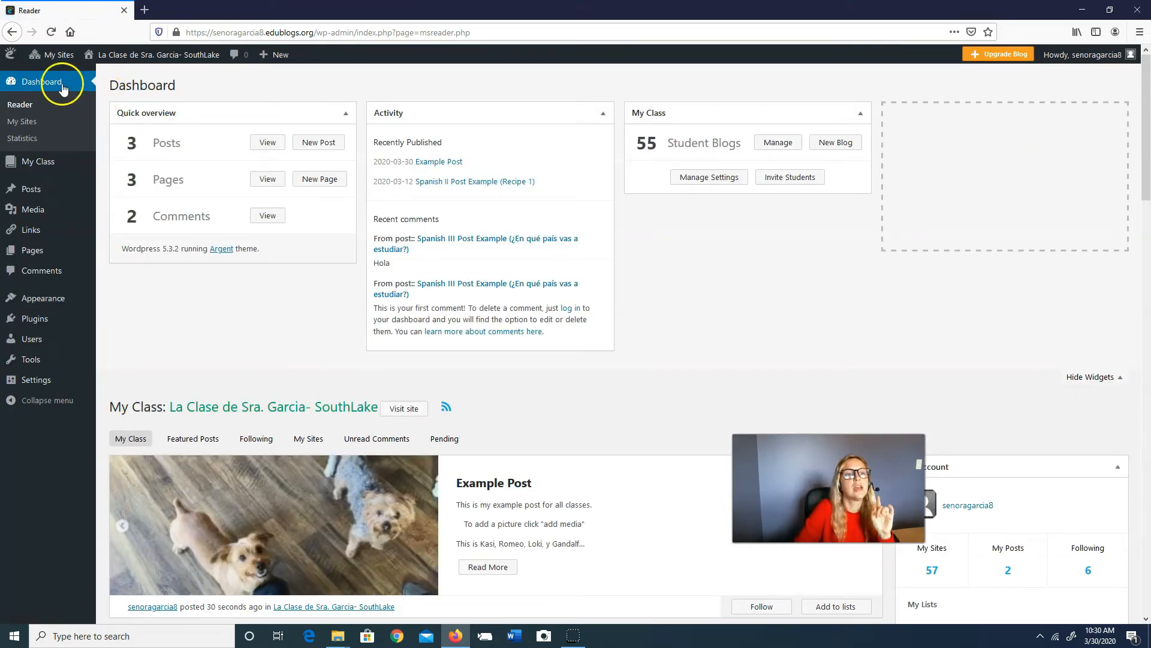
click(60, 140)
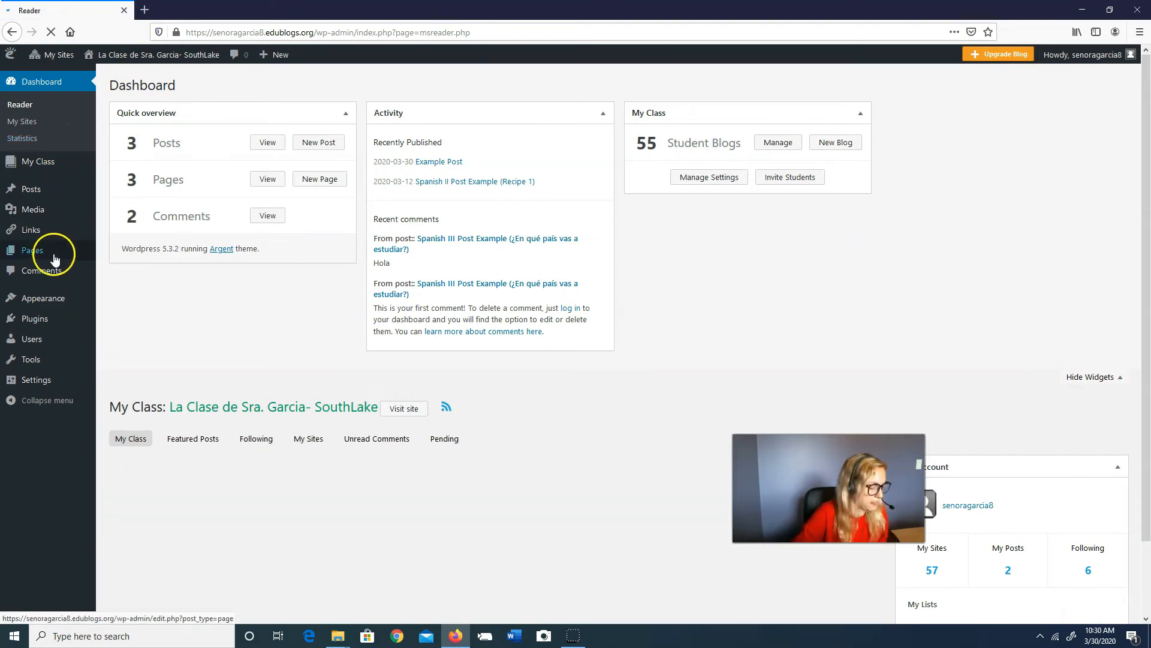
drag(69, 242, 0, 236)
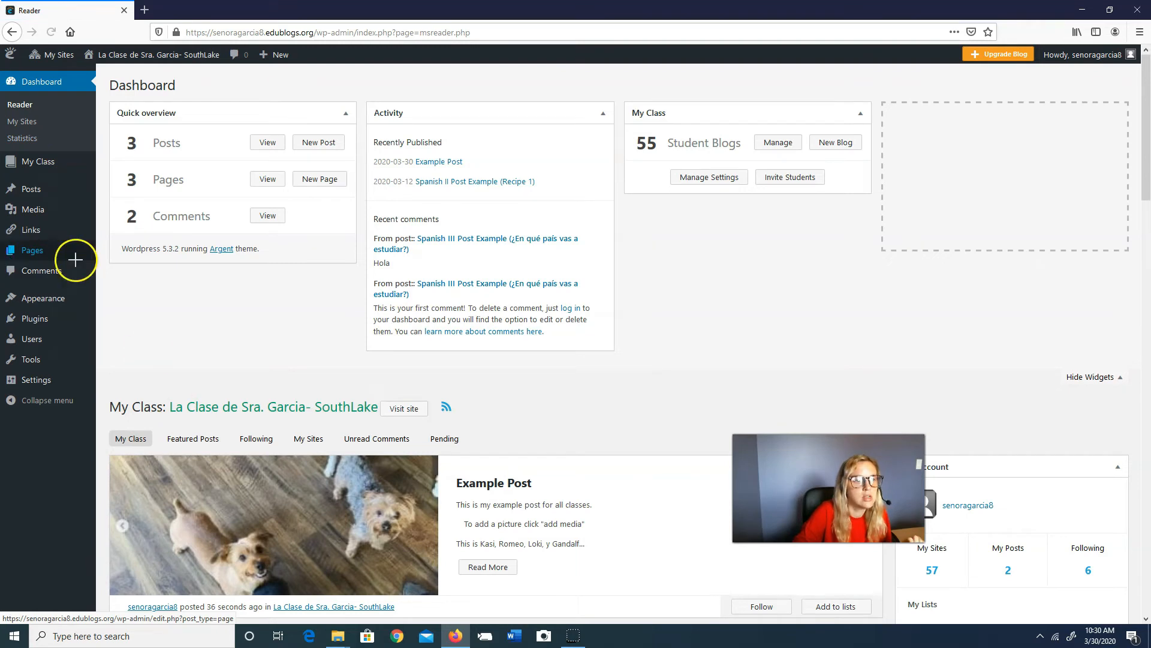
click(43, 257)
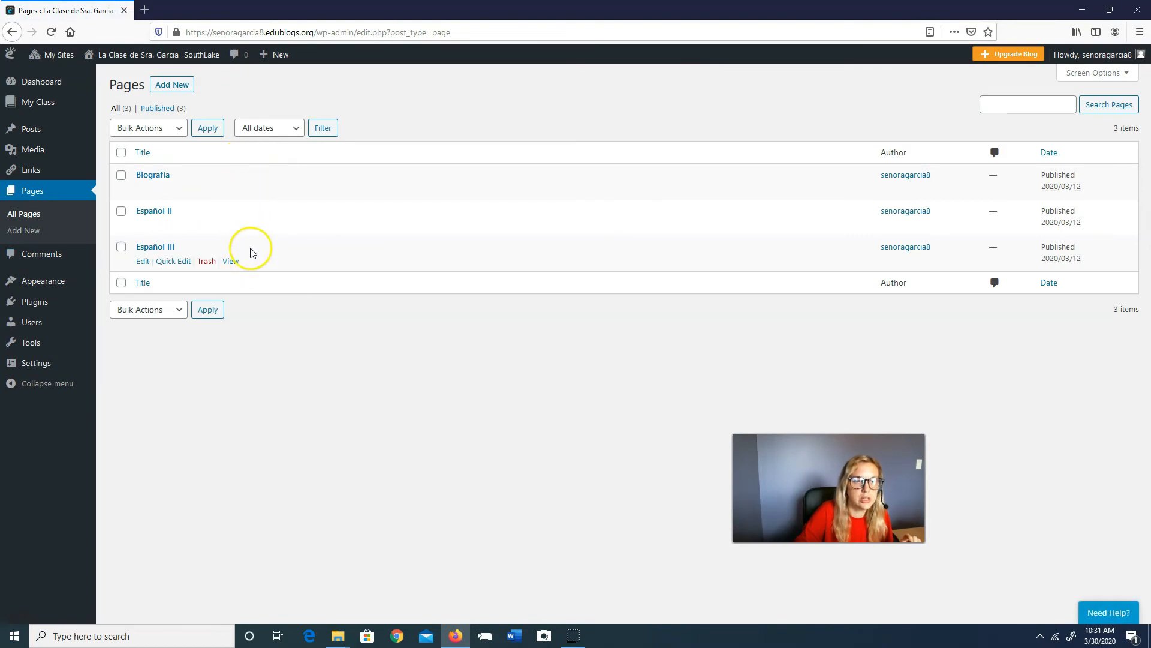
Step: Create a new page titled "Example Page" with the text "Biography Page Example" and try to publish it
click(172, 85)
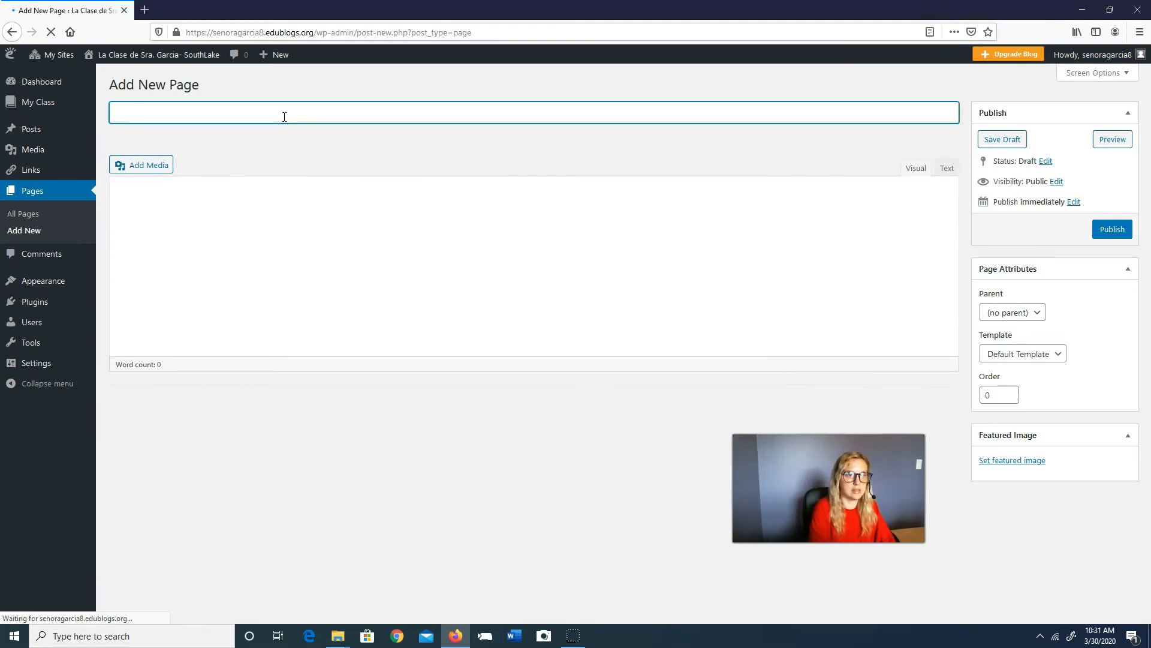
text(Example Page)
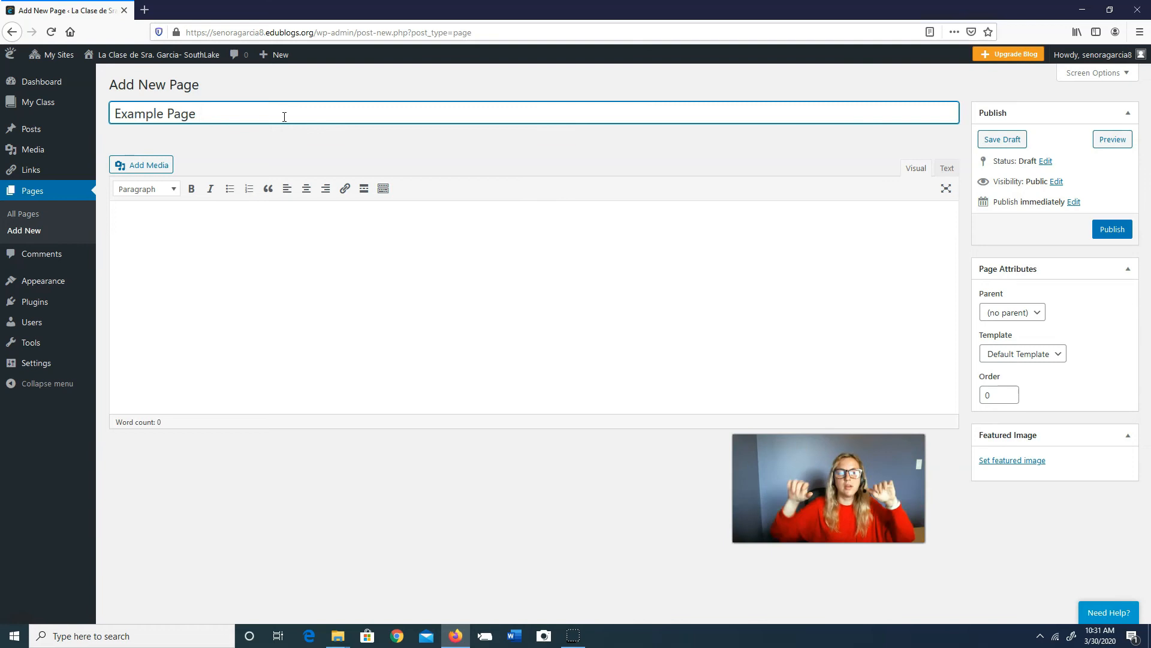
click(238, 236)
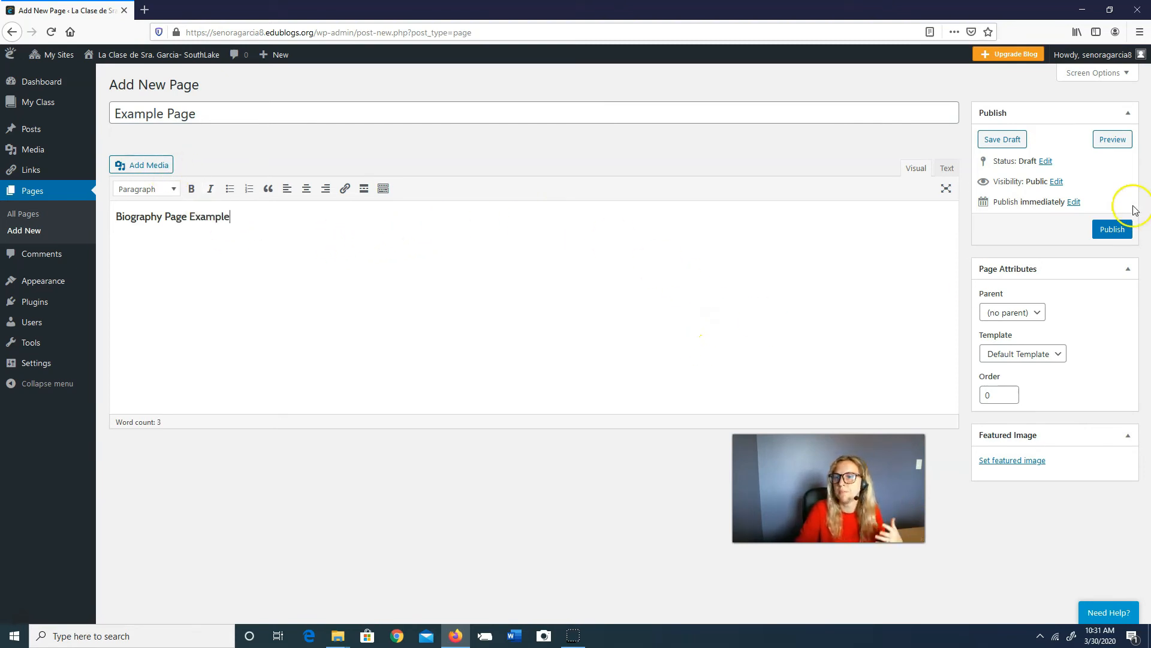
click(1110, 227)
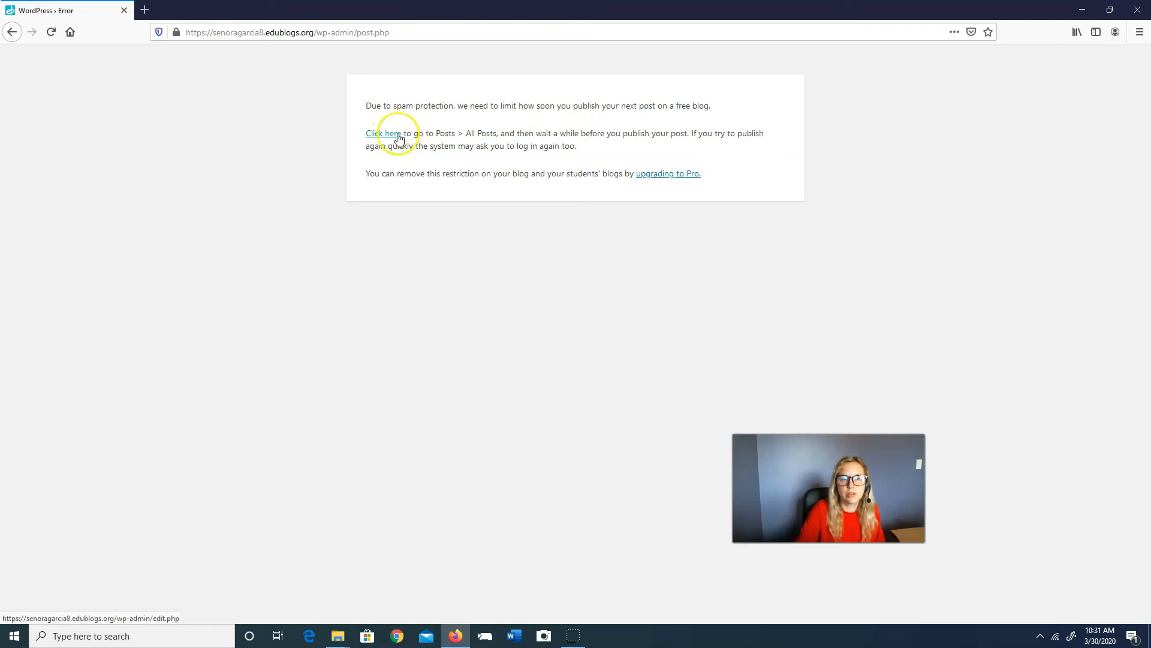
Step: Go back to the post list, visit the class blog's home page and examine its page navigation
click(389, 135)
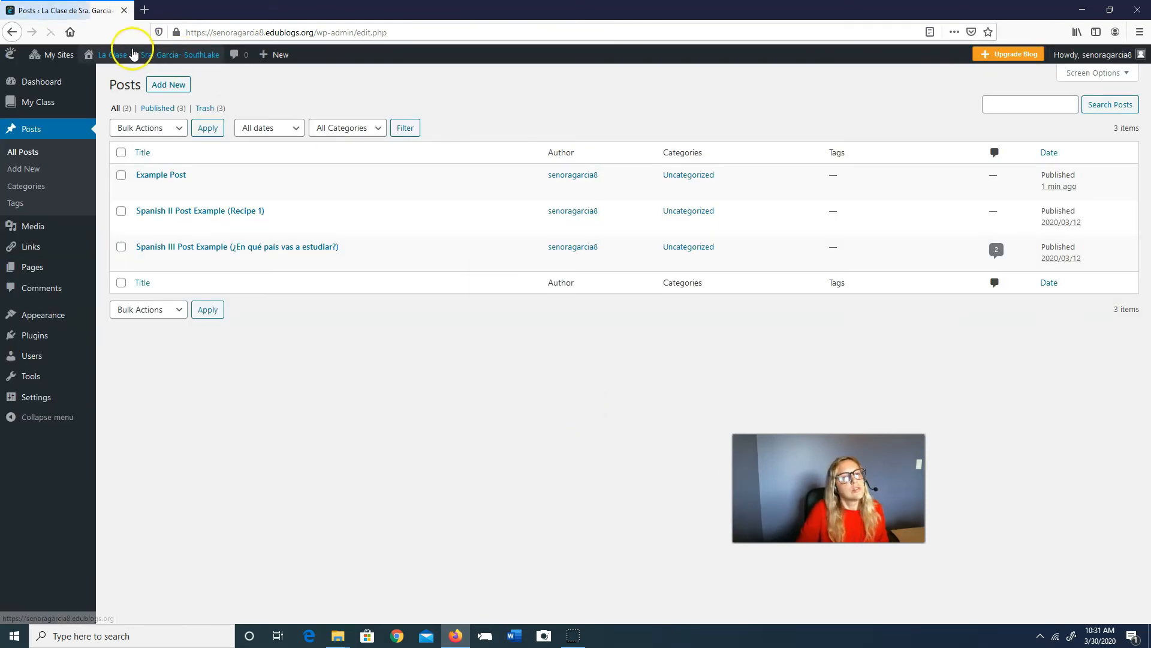
click(192, 55)
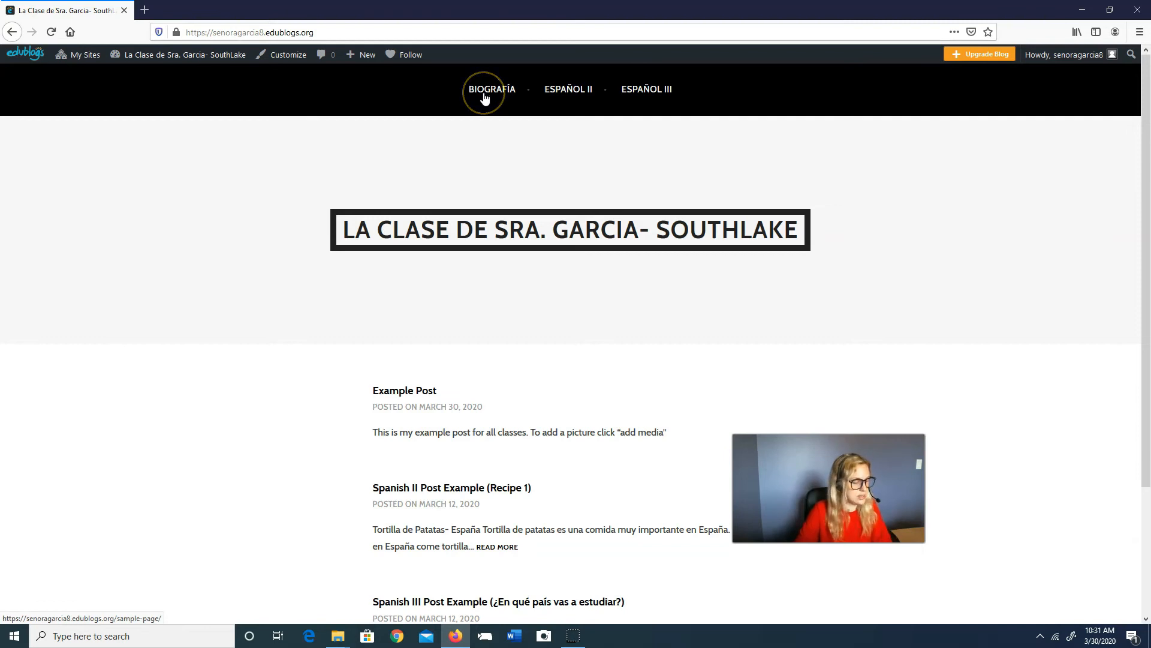
mouse_move(516, 74)
mouse_down()
mouse_move(733, 108)
mouse_move(473, 80)
mouse_up()
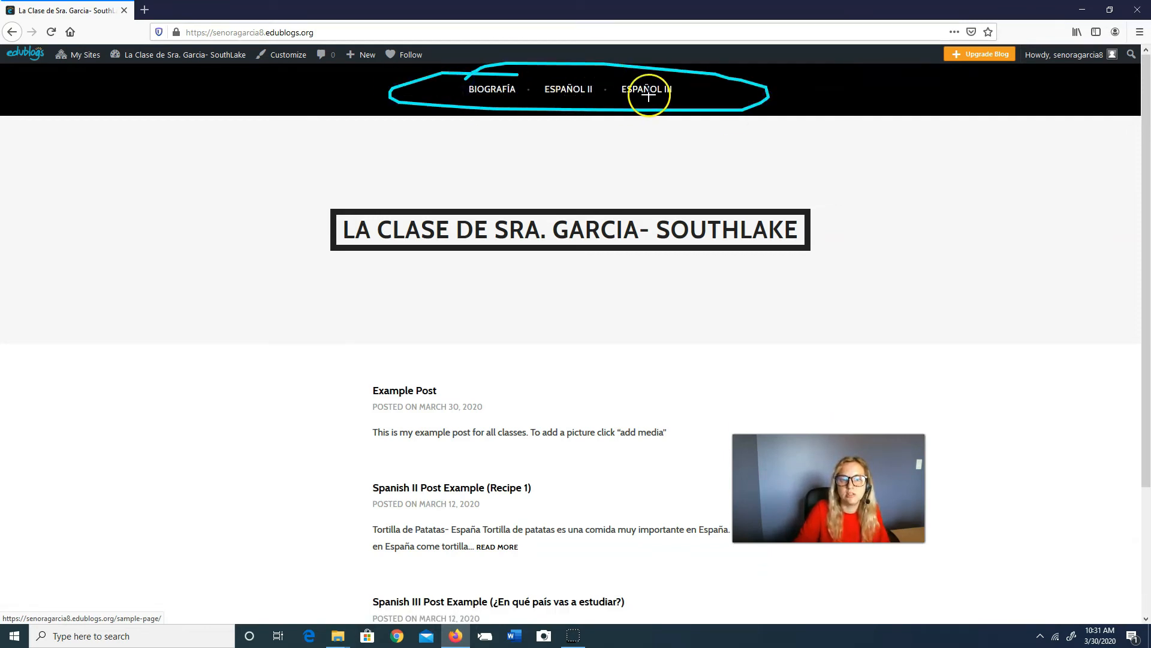
Step: Examine the class blog's home page, covering its title, its list of posts and its page navigation
mouse_move(345, 262)
mouse_down()
mouse_move(846, 257)
mouse_move(282, 226)
mouse_move(329, 257)
mouse_up()
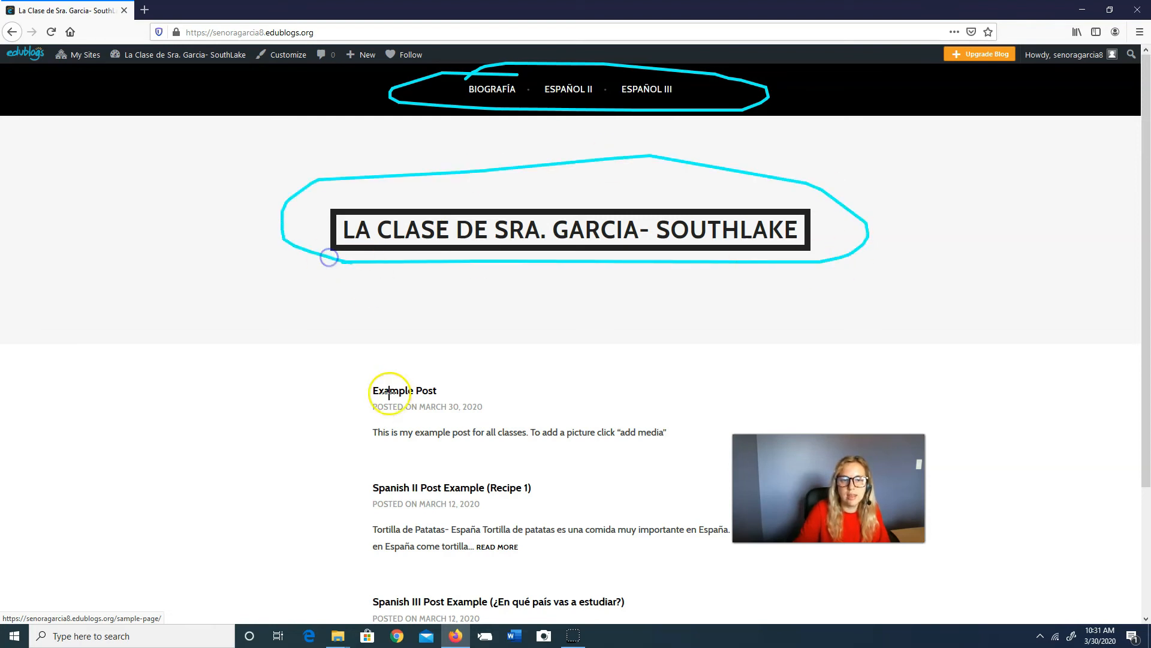
mouse_move(338, 356)
mouse_down()
mouse_move(277, 576)
mouse_move(794, 575)
mouse_move(517, 395)
mouse_up()
drag(444, 397, 337, 396)
drag(512, 461, 498, 475)
drag(513, 562, 512, 562)
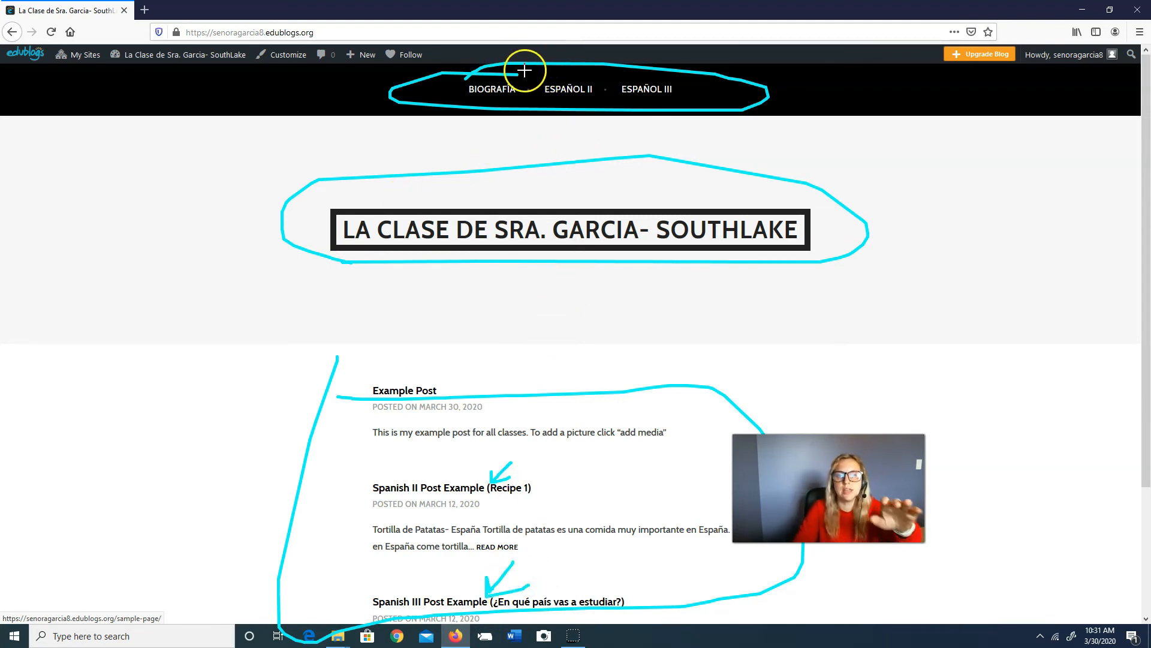
mouse_move(509, 44)
mouse_down()
mouse_move(629, 157)
mouse_move(383, 121)
mouse_move(716, 109)
mouse_up()
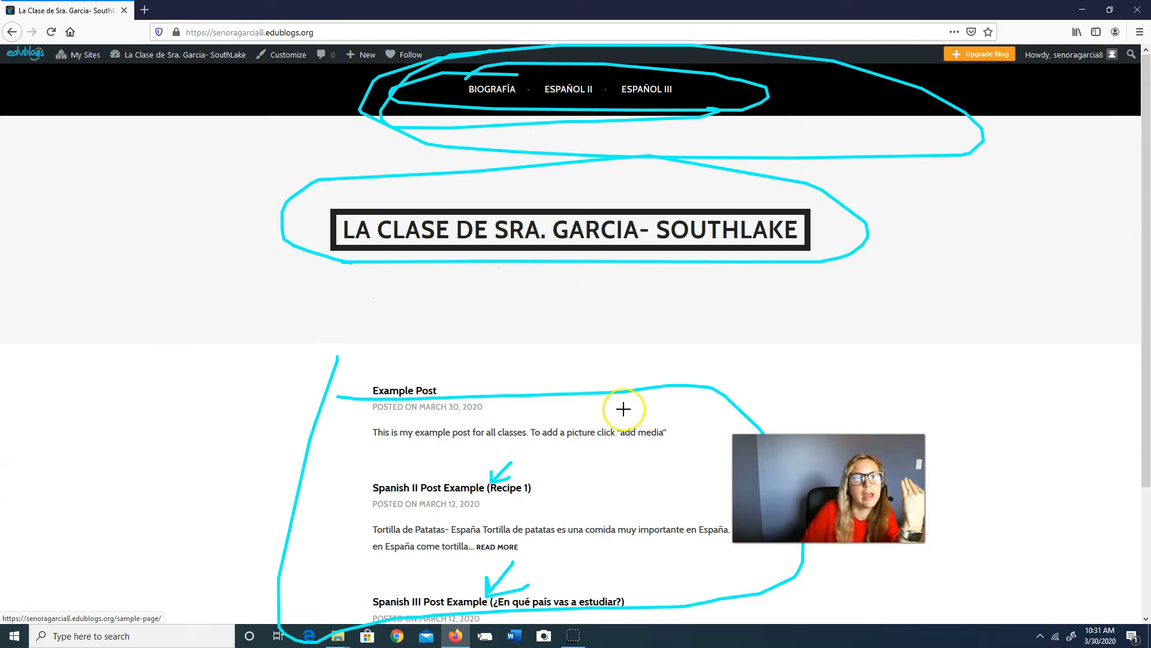
key(Escape)
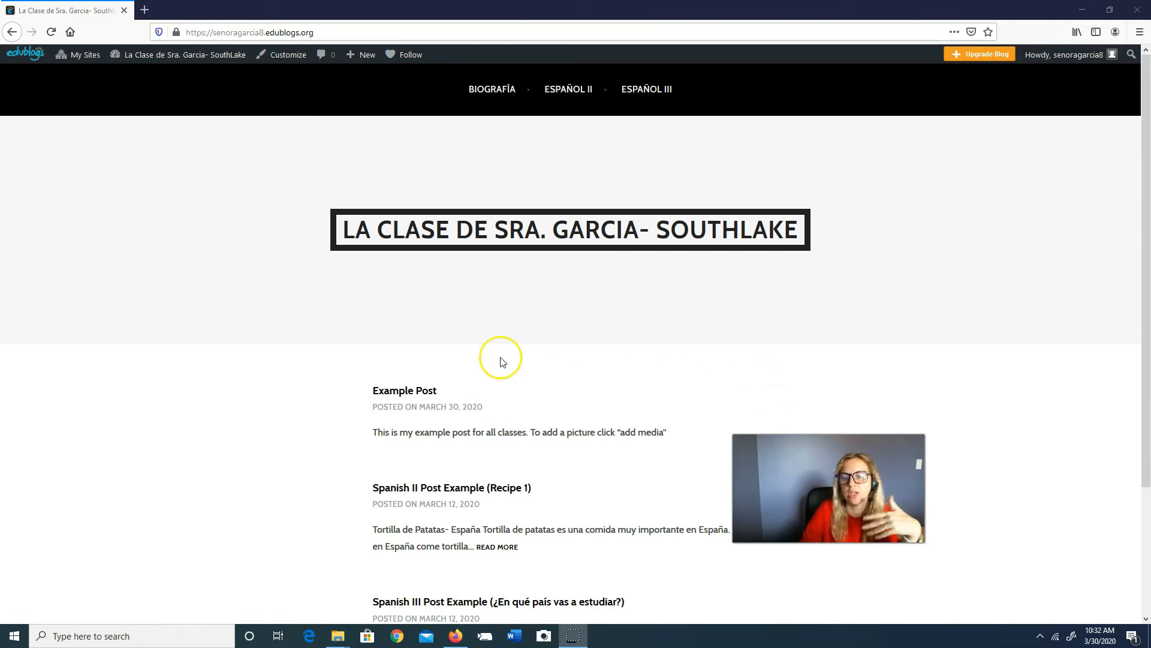
Step: Open the class blog's dashboard from the list of sites
mouse_move(101, 54)
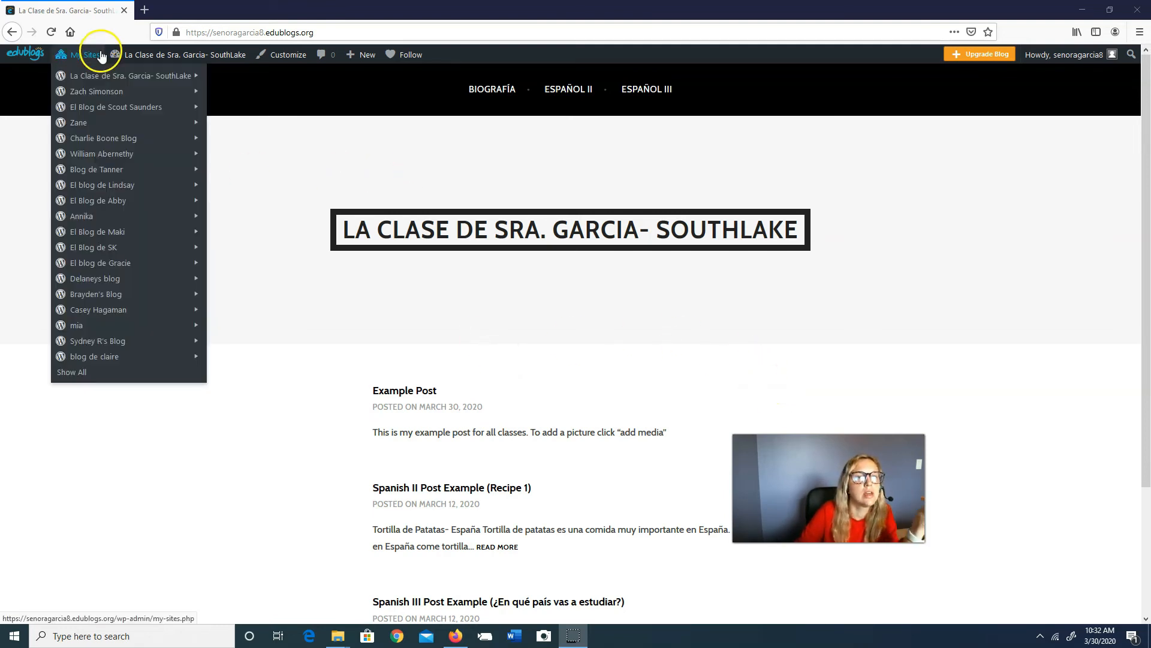
mouse_move(104, 76)
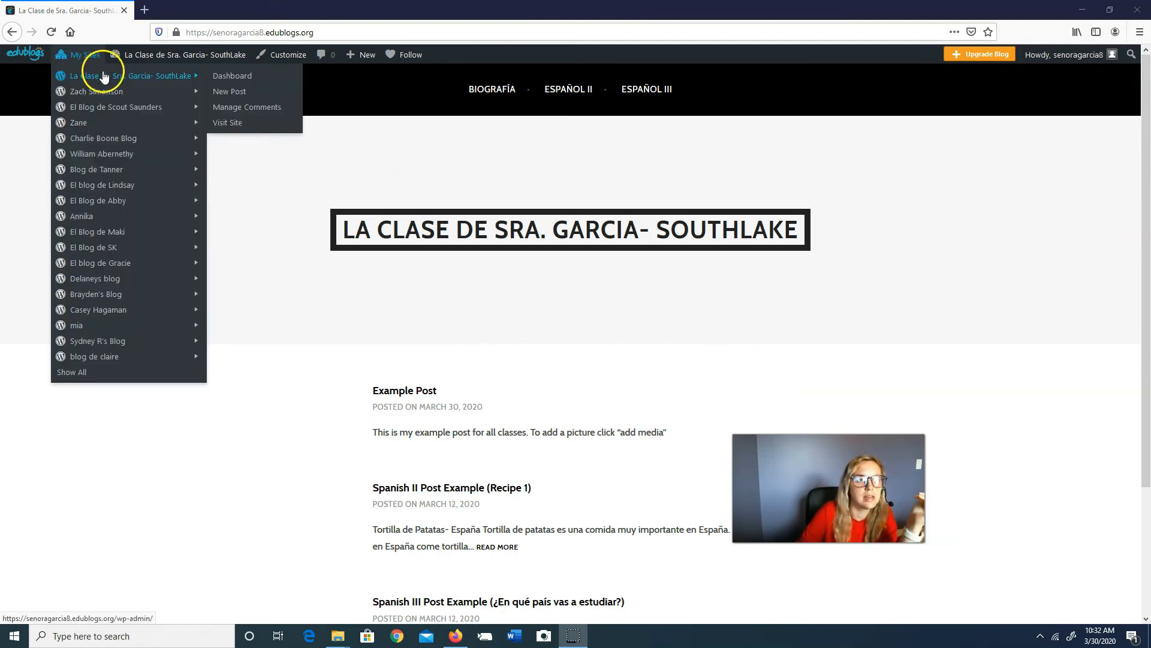
click(233, 78)
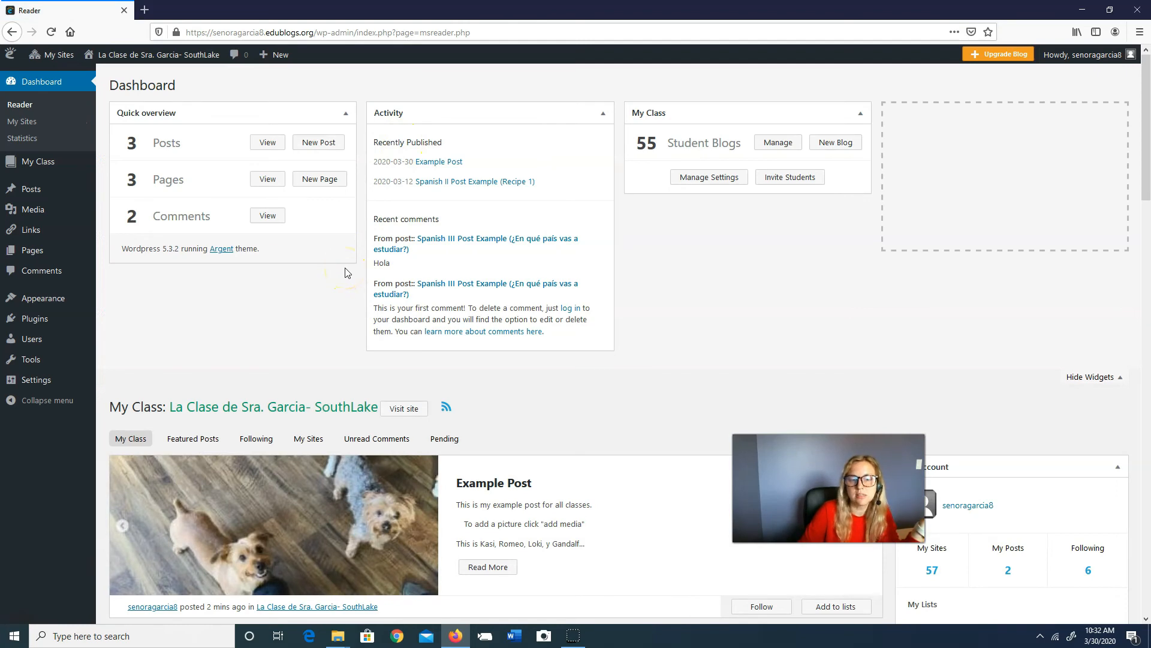
Step: Open the student post "Mi Fabuloso Ático" from the class feed and draft the comment "Muy bien! Me gusta...."
scroll(347, 218, down, 7)
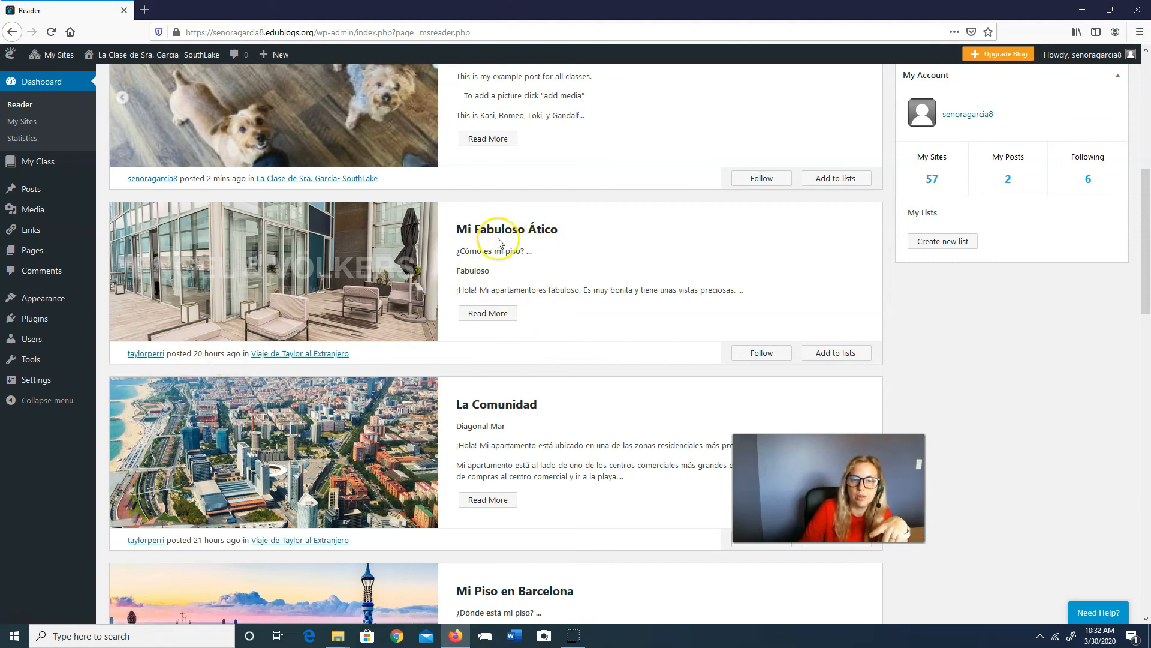
click(496, 311)
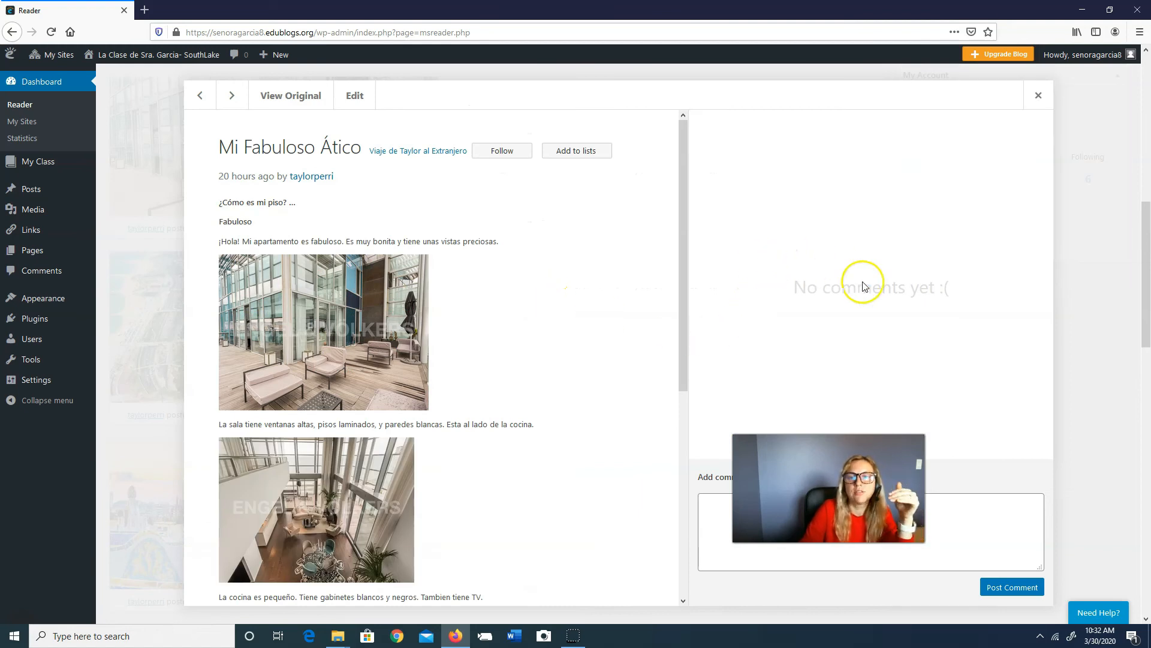
click(794, 530)
text(Muy bien! Me gusta....)
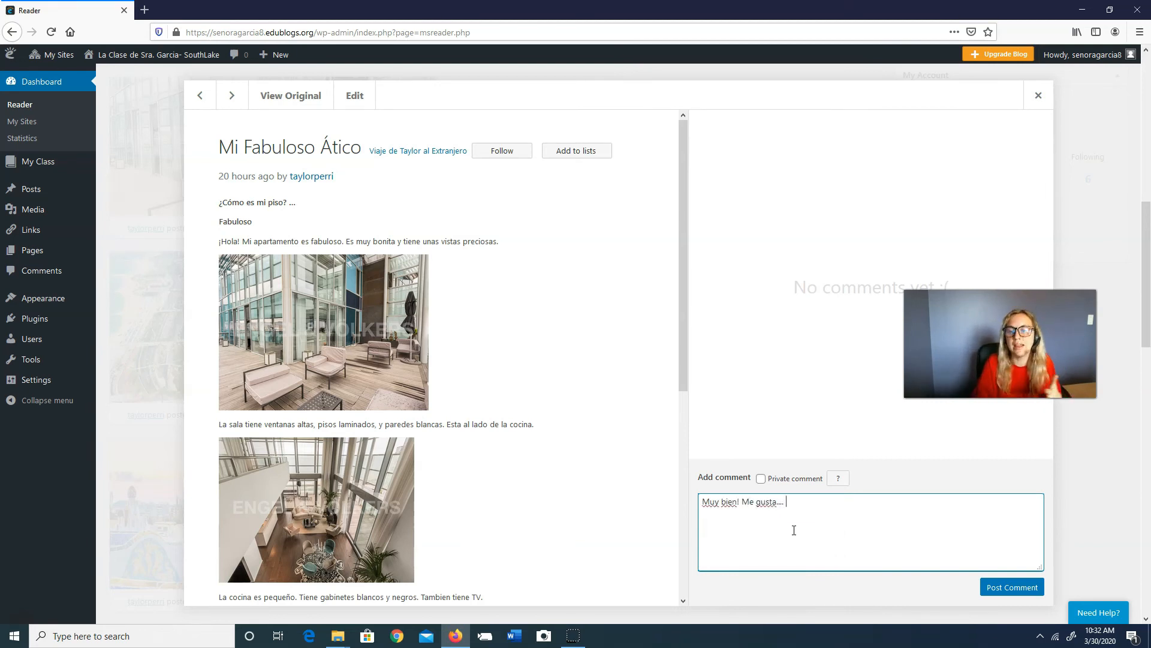
Step: Delete the draft comment and close the student post without commenting
drag(802, 506, 648, 480)
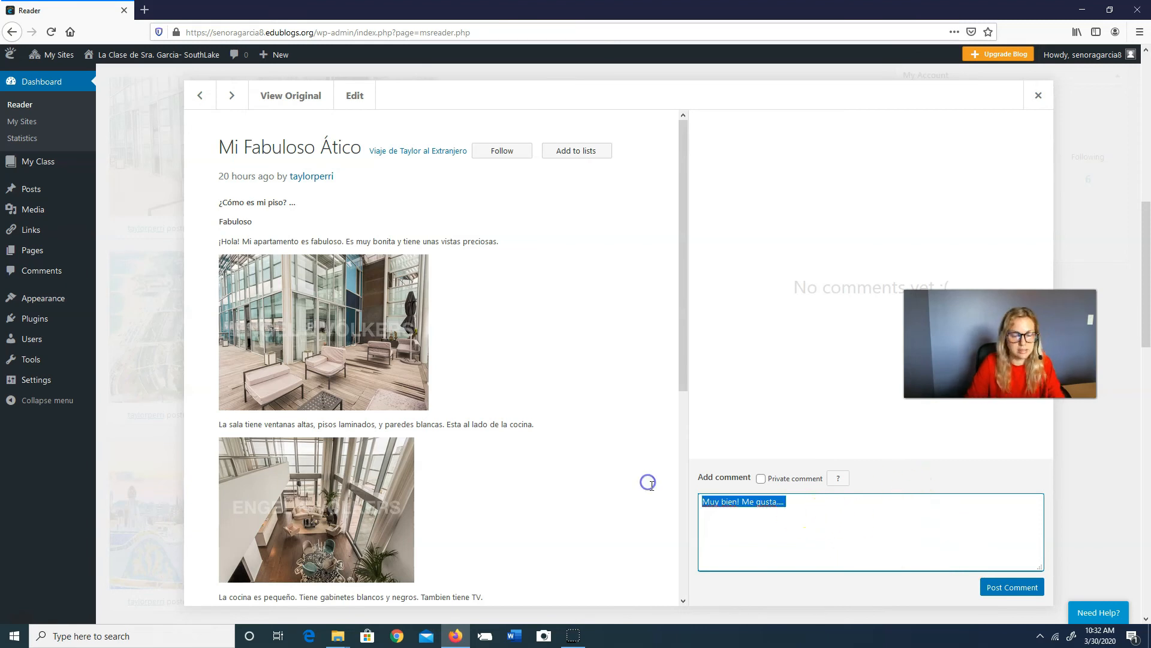
key(BackSpace)
click(1040, 96)
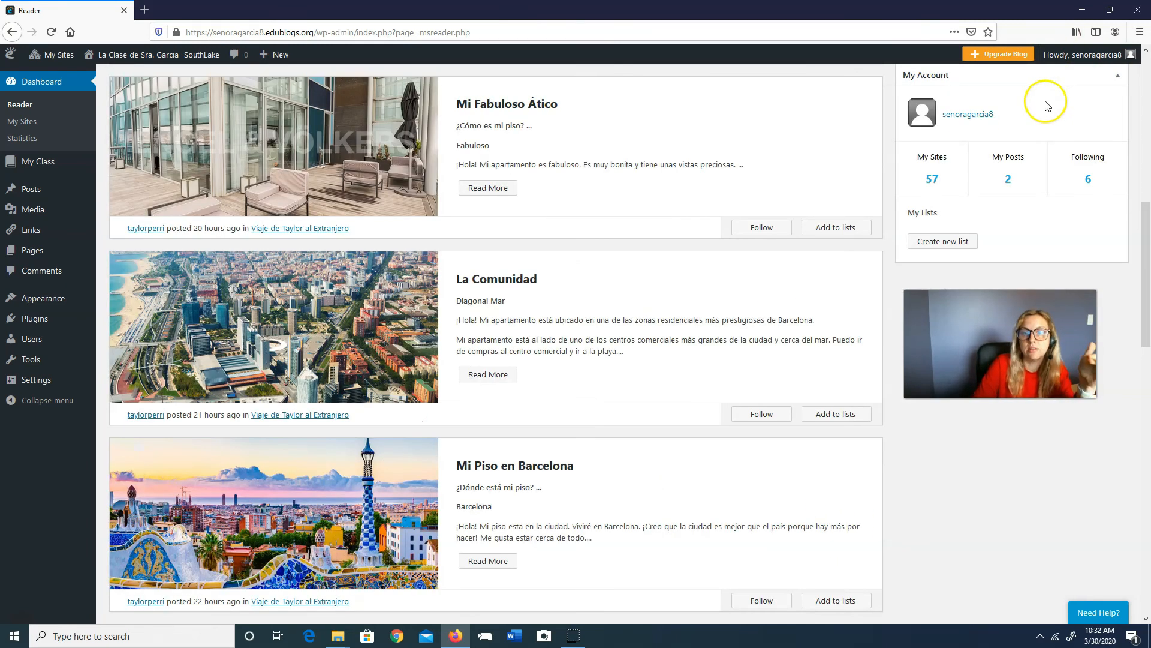
Step: Examine the students' posts in the dashboard's class feed, going back through the older entries, and return to the overview
scroll(348, 317, up, 5)
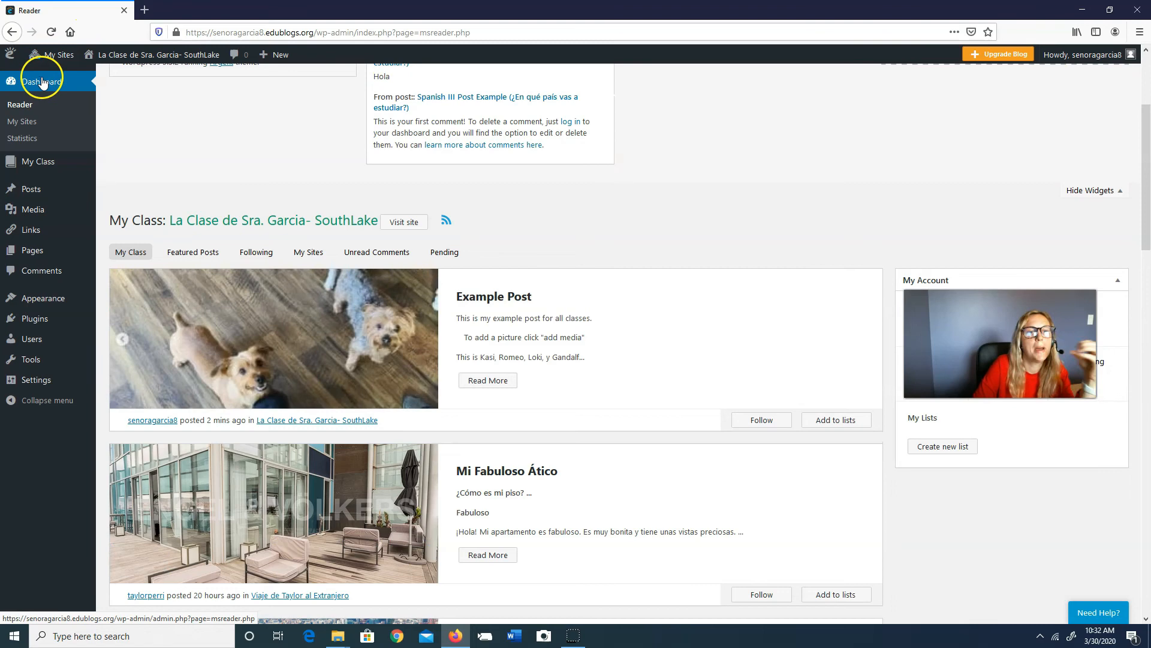
scroll(303, 366, up, 3)
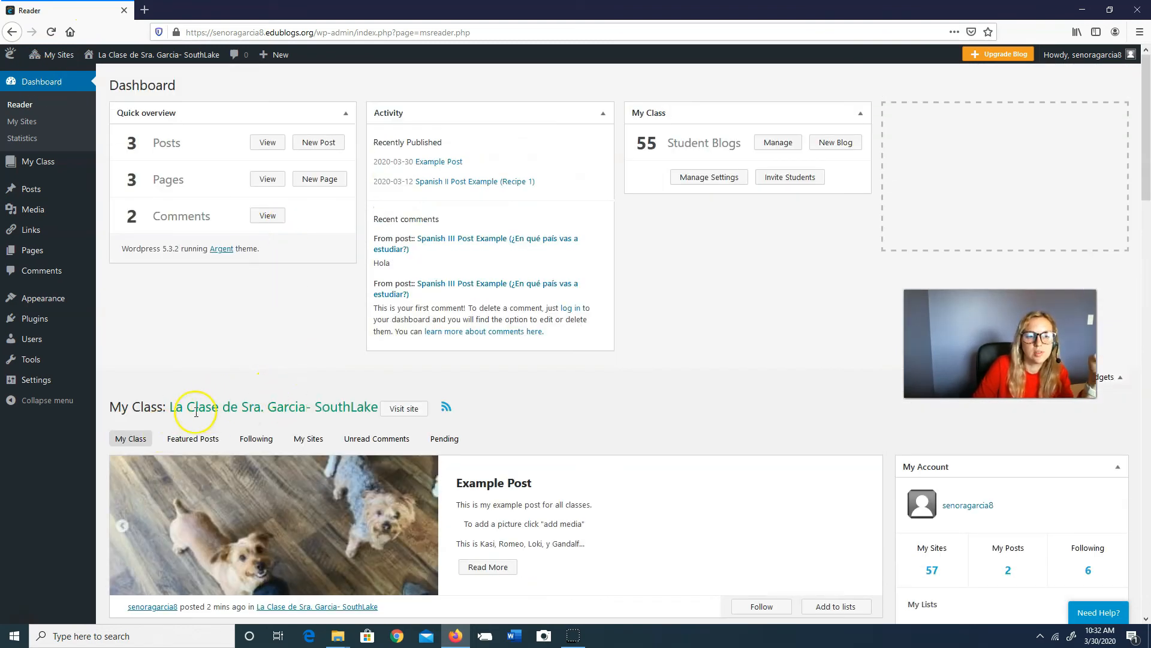
scroll(186, 404, down, 4)
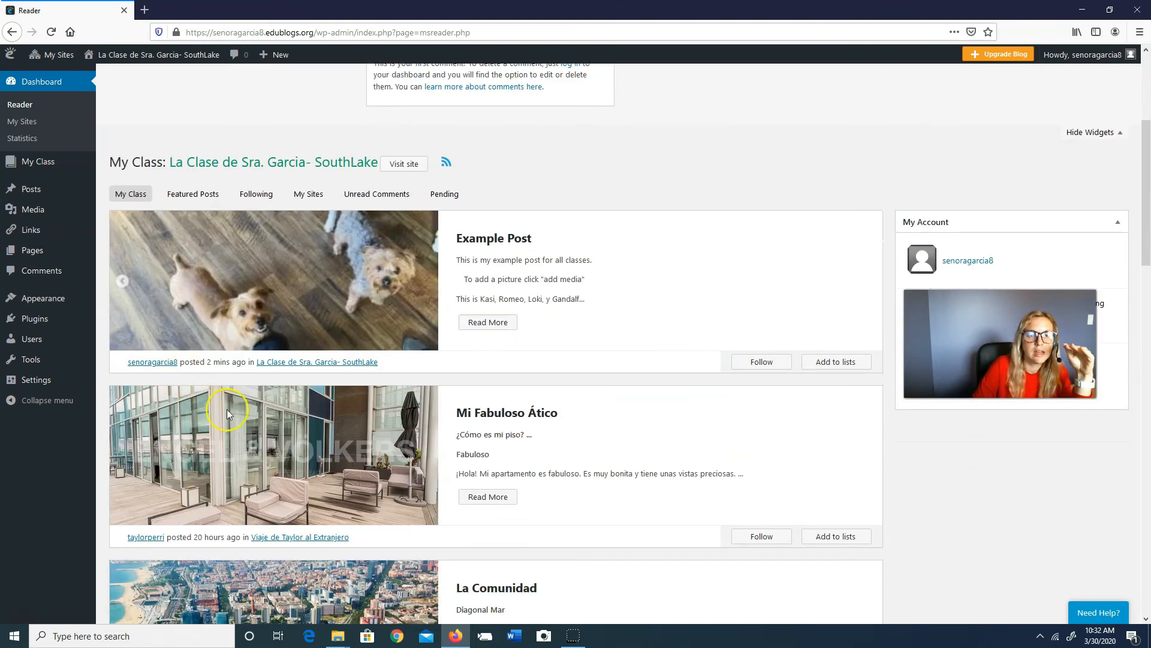
scroll(226, 409, down, 8)
scroll(275, 396, down, 15)
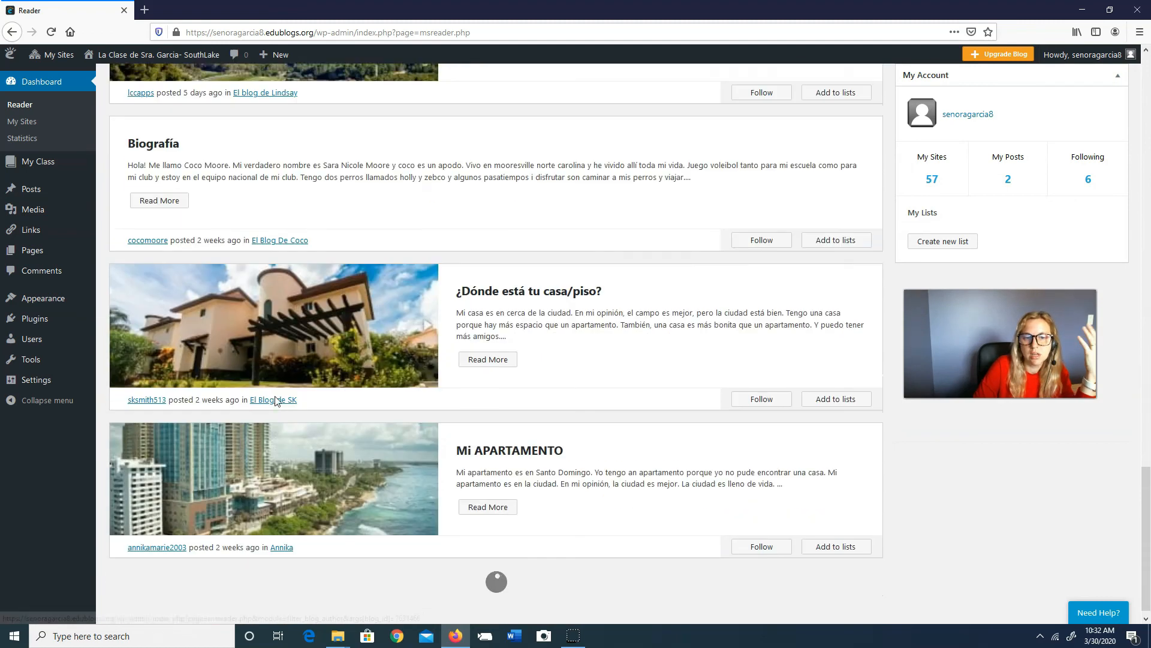
scroll(274, 395, down, 20)
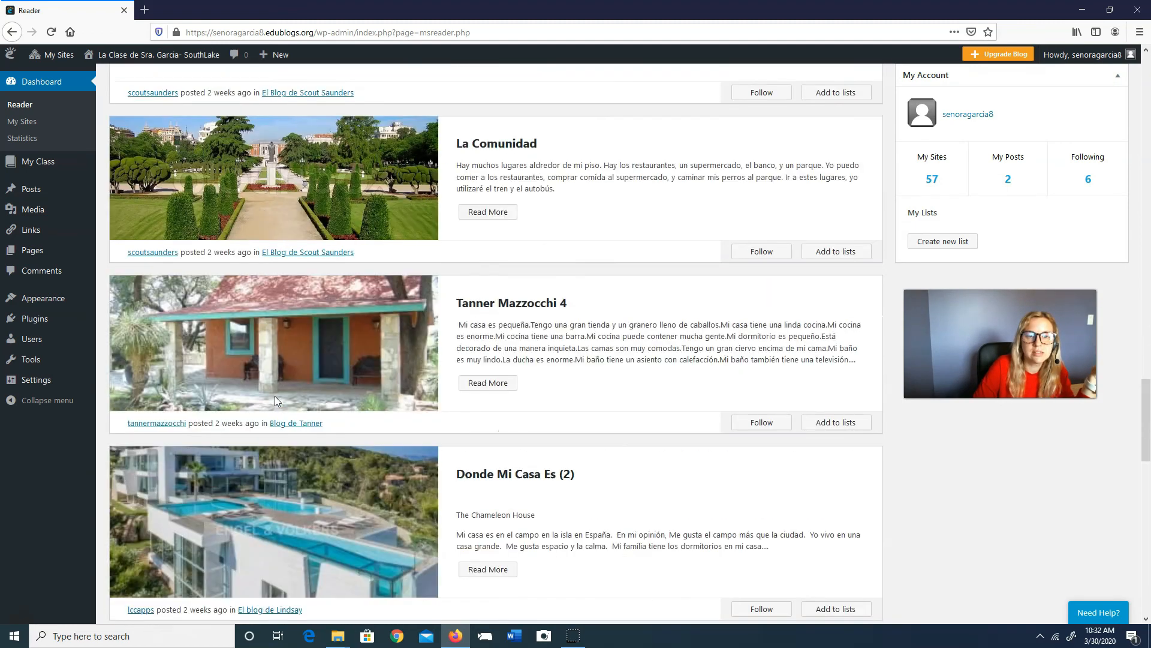
scroll(274, 395, down, 5)
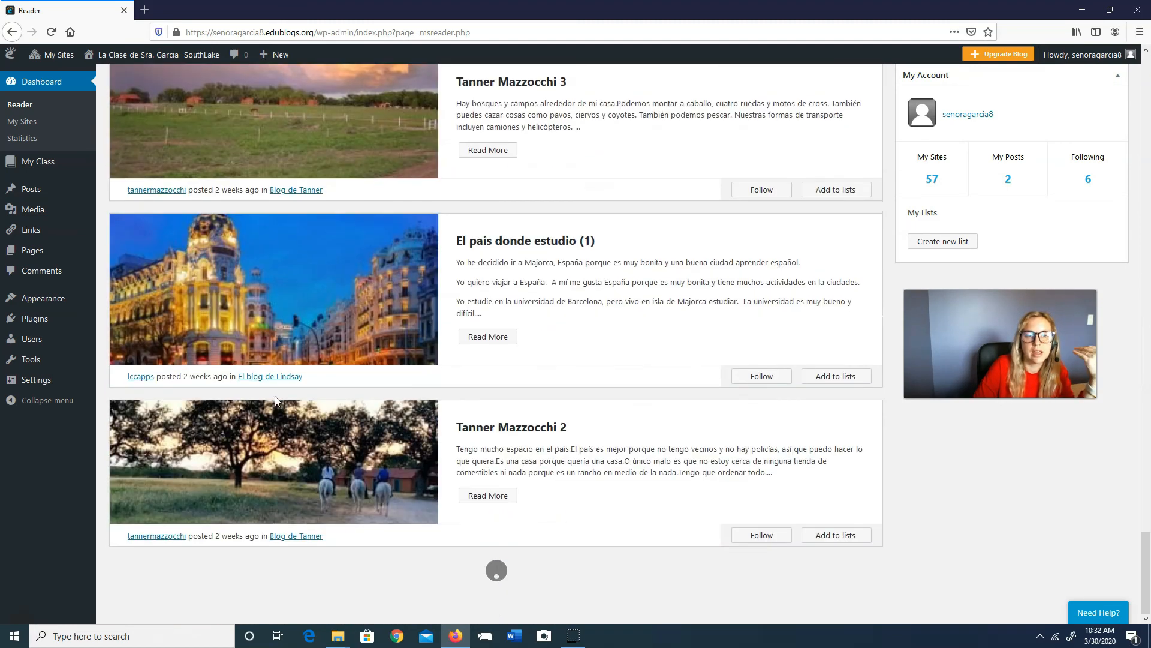
scroll(424, 311, down, 3)
scroll(423, 315, down, 12)
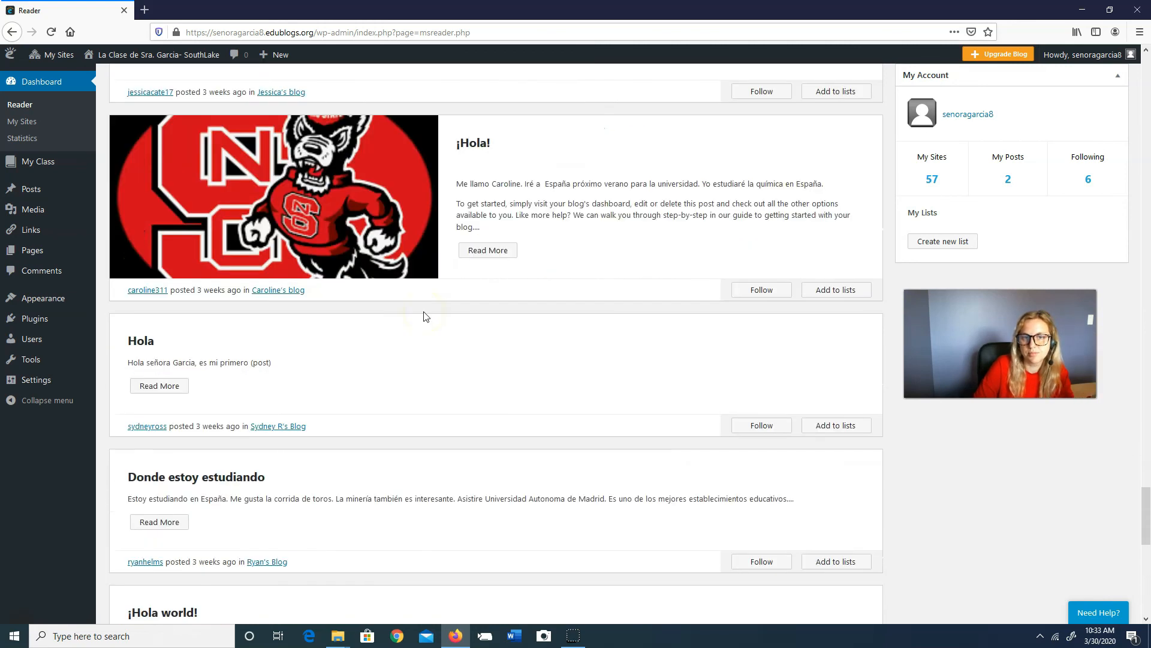
middle_click(1081, 530)
scroll(954, 227, up, 20)
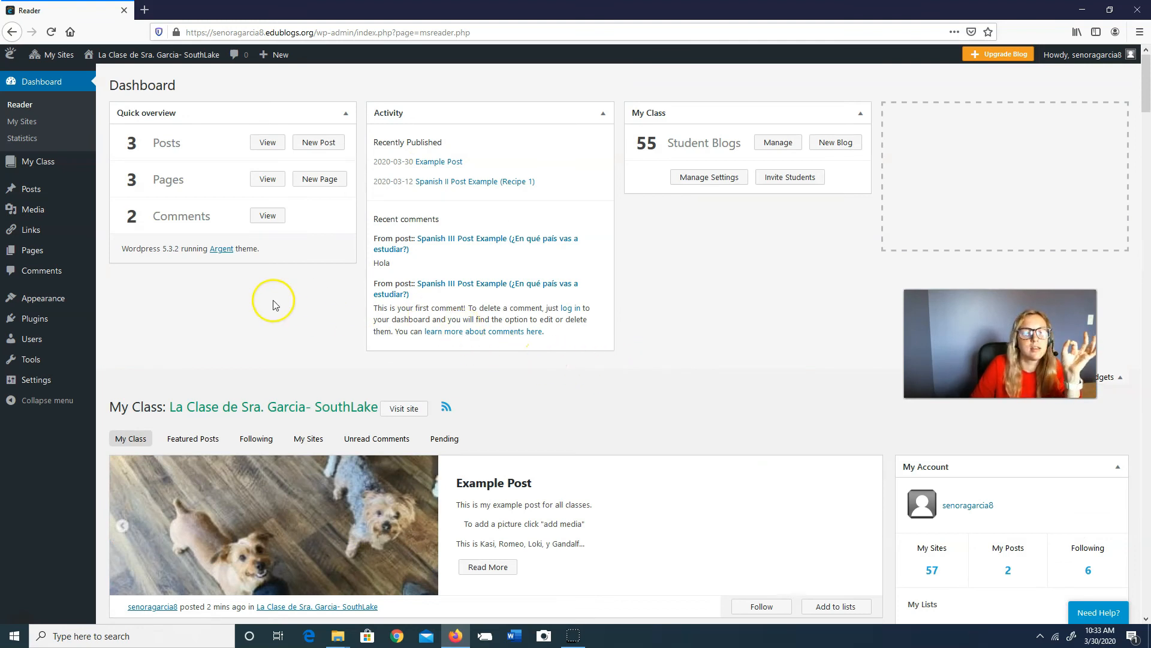
Step: Open the class blog's list of all comments and view the available comment type filters
mouse_move(42, 277)
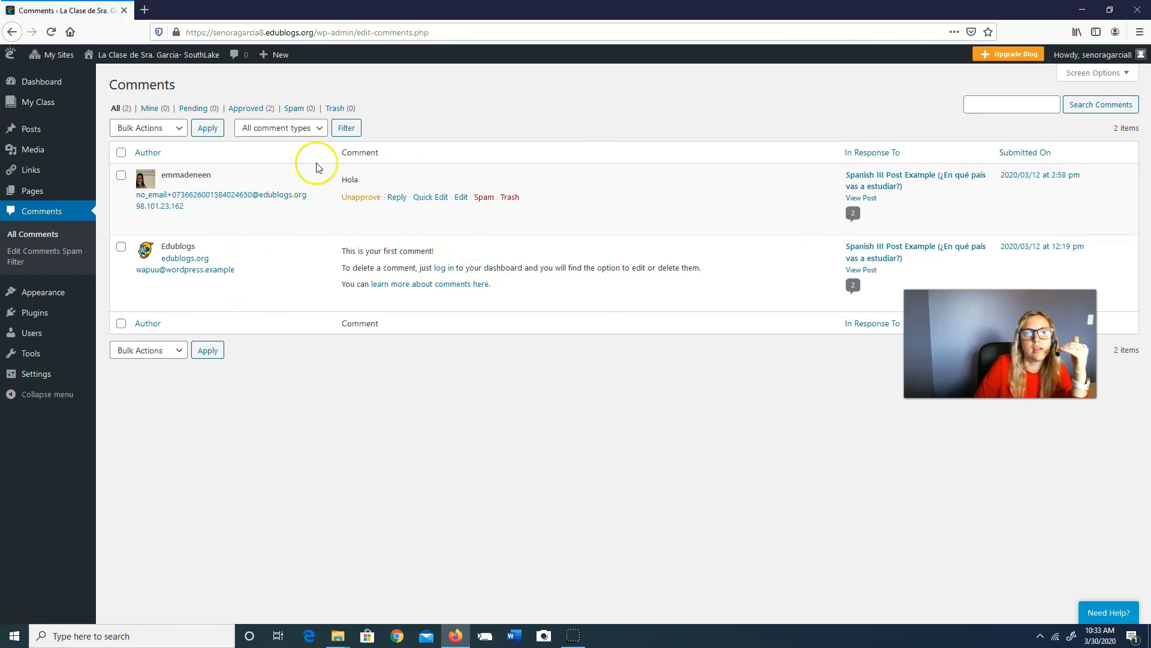
click(278, 131)
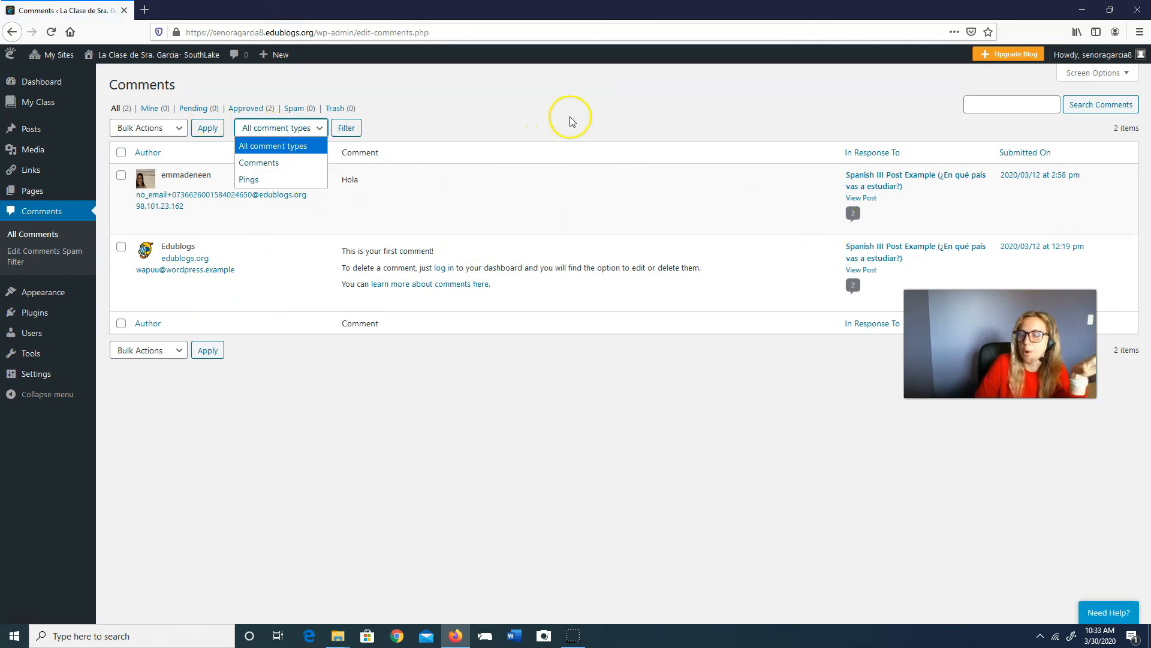
click(613, 125)
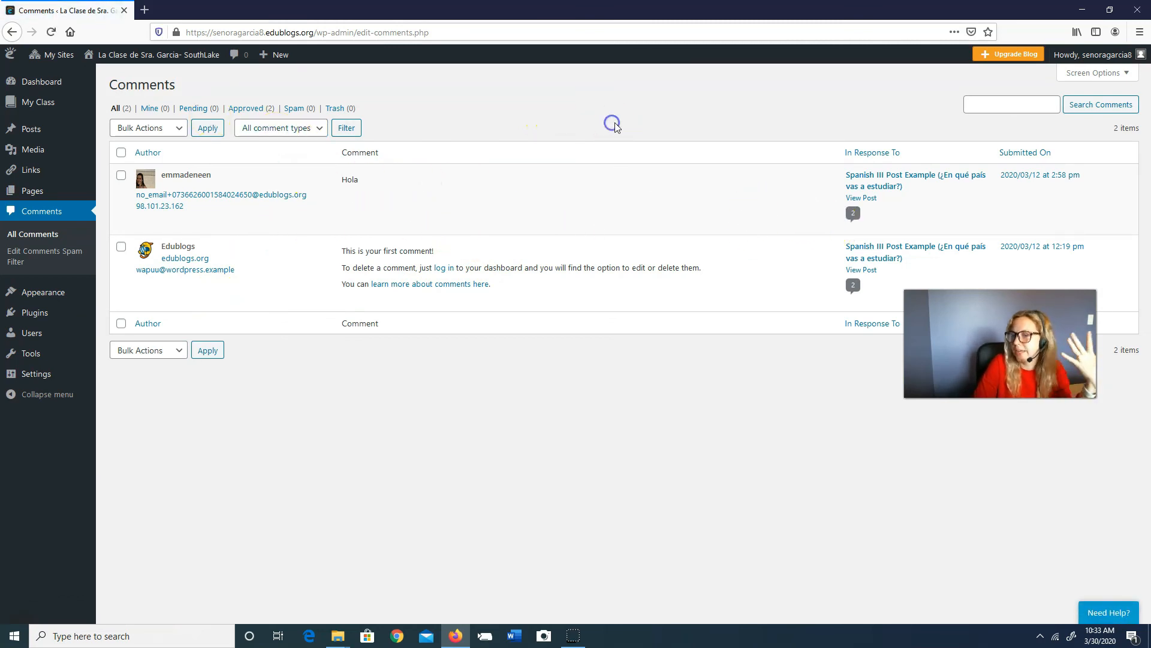
click(73, 239)
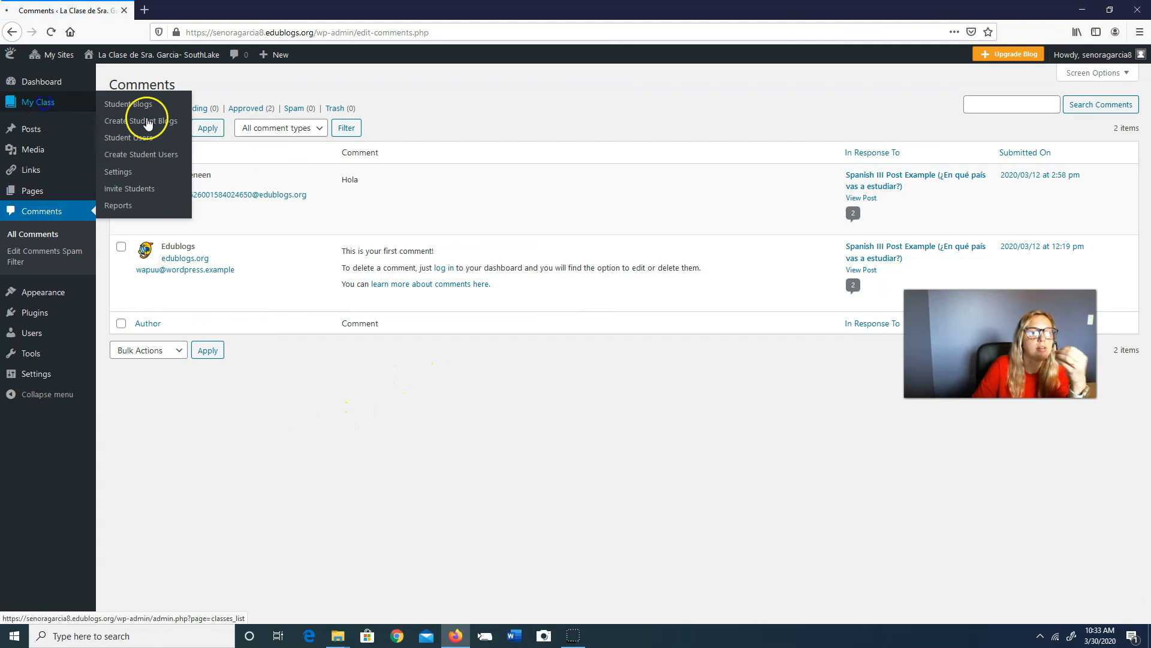
Step: Open the class's list of student blogs and look through its entries
click(32, 104)
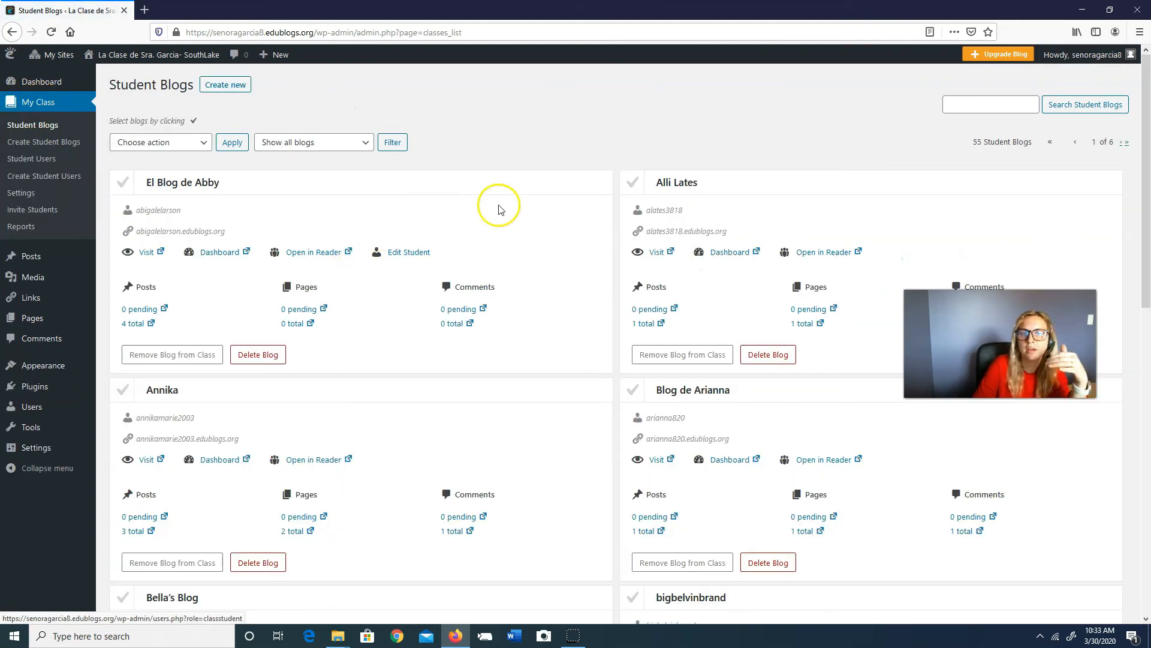
scroll(496, 204, down, 10)
middle_click(550, 387)
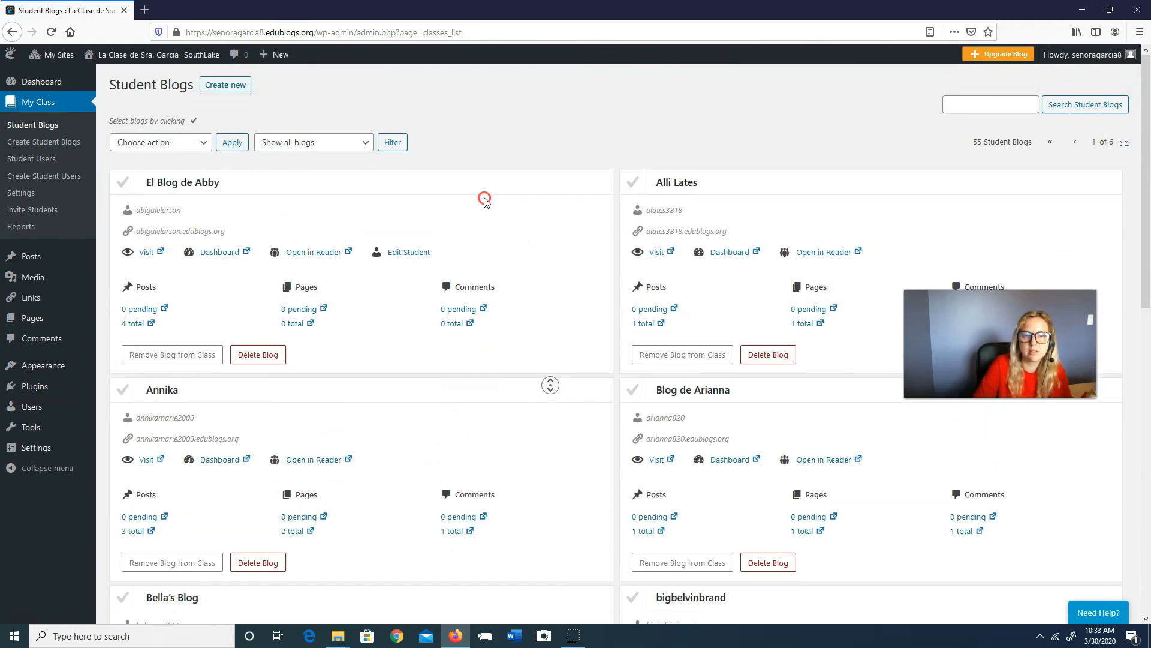
Step: Return from the student blogs to the class blog's dashboard through the list of sites
mouse_move(54, 58)
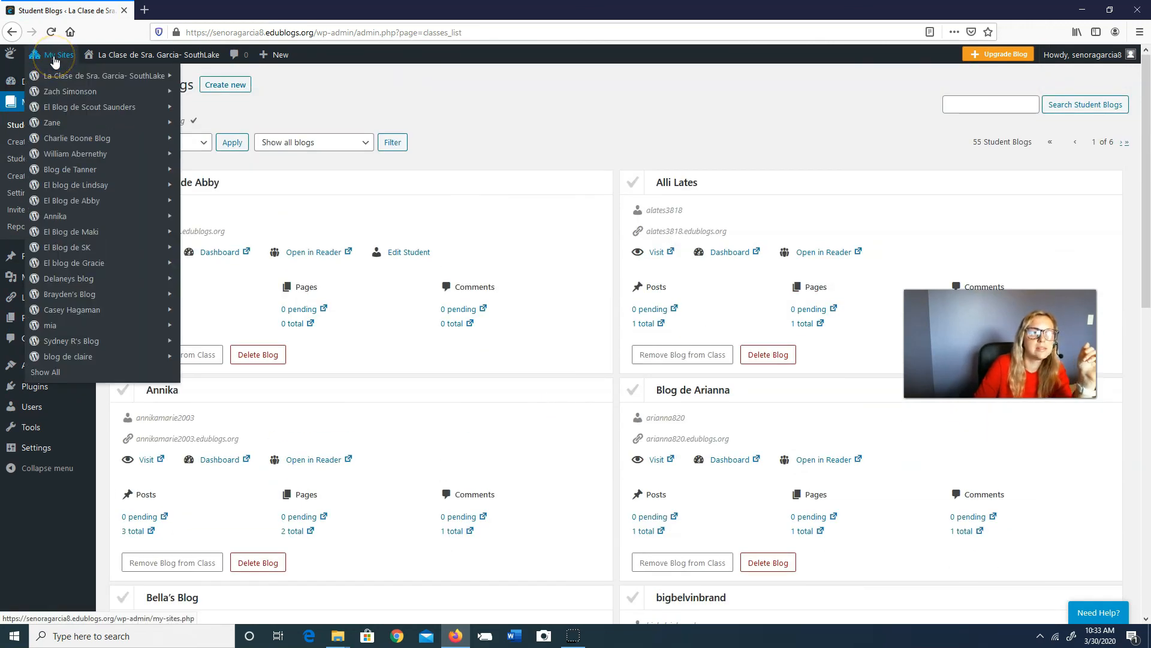
mouse_move(51, 90)
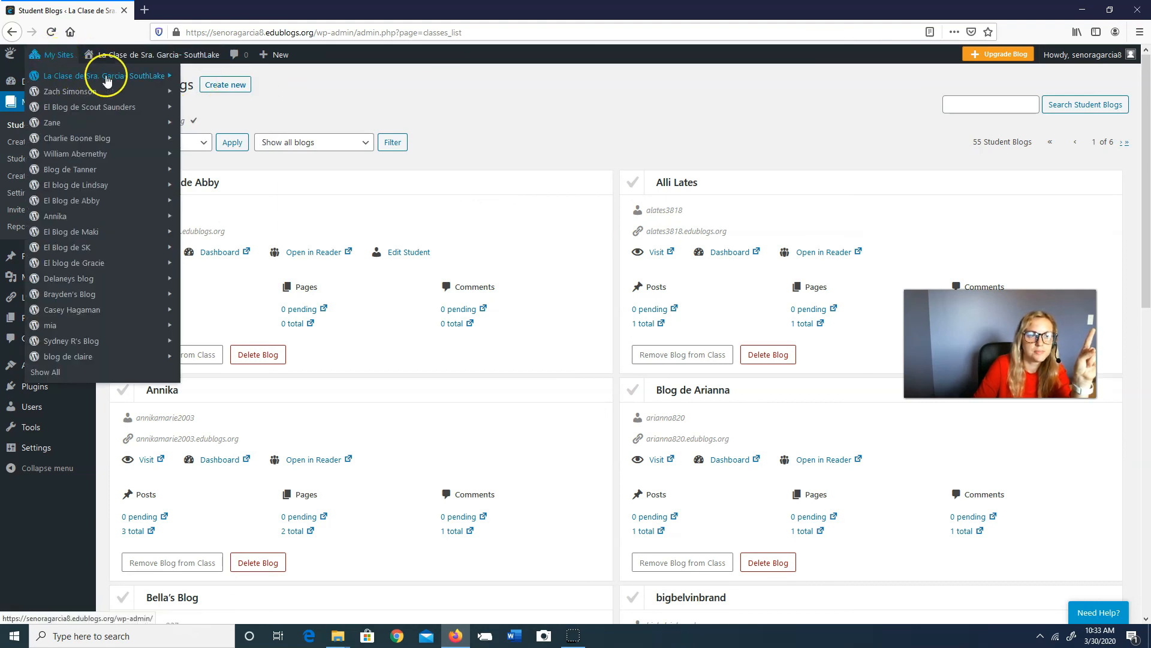
mouse_move(171, 76)
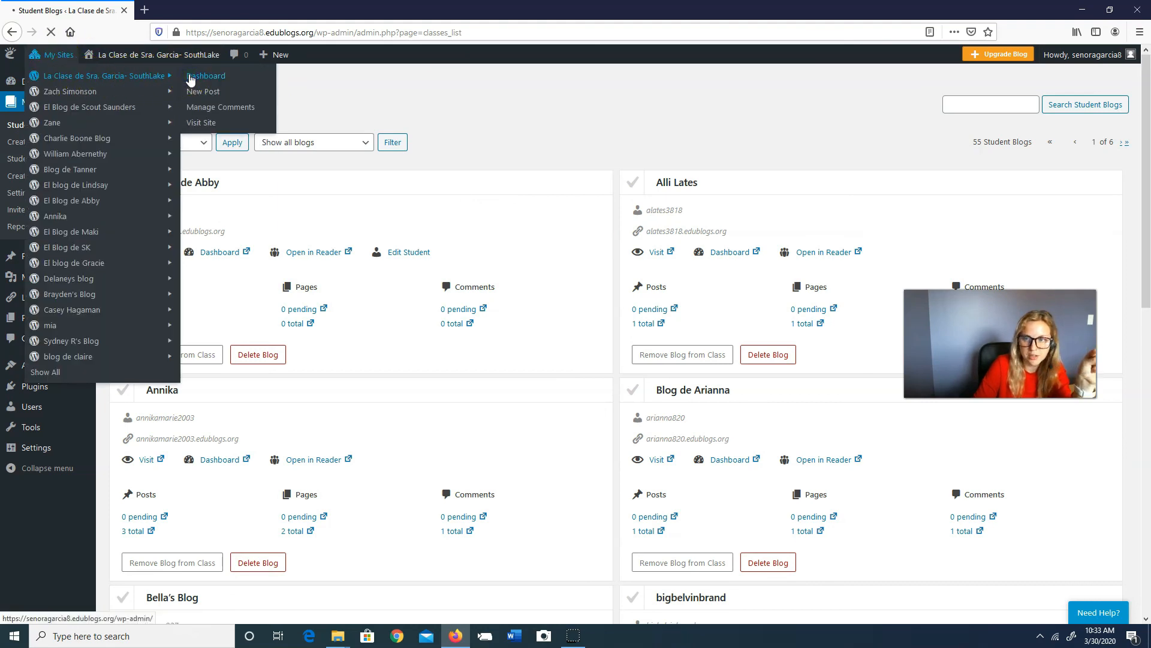